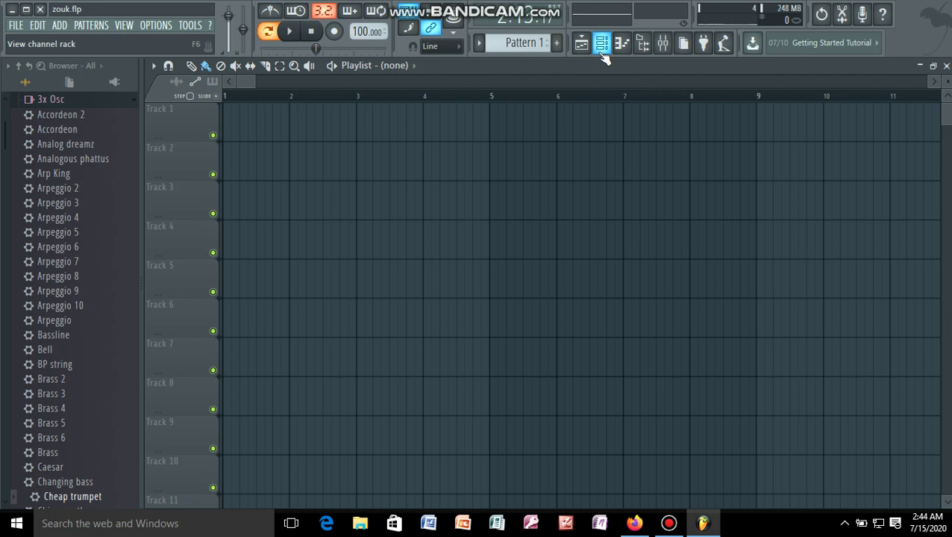
- Show the channel rack and audition the pattern with the FL Keys channel unmuted, muting that channel again
{"action": "left_click", "coordinate": [601, 44]}
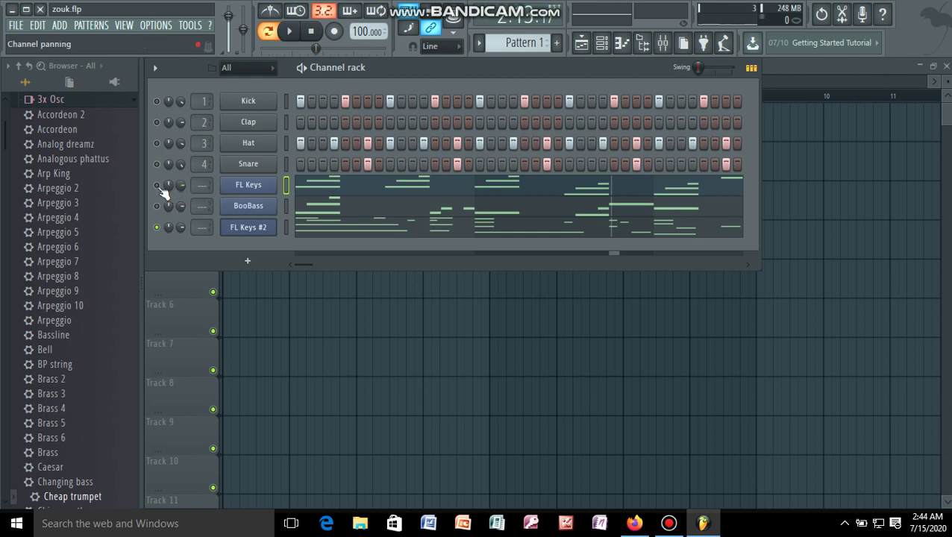
{"action": "right_click", "coordinate": [158, 187]}
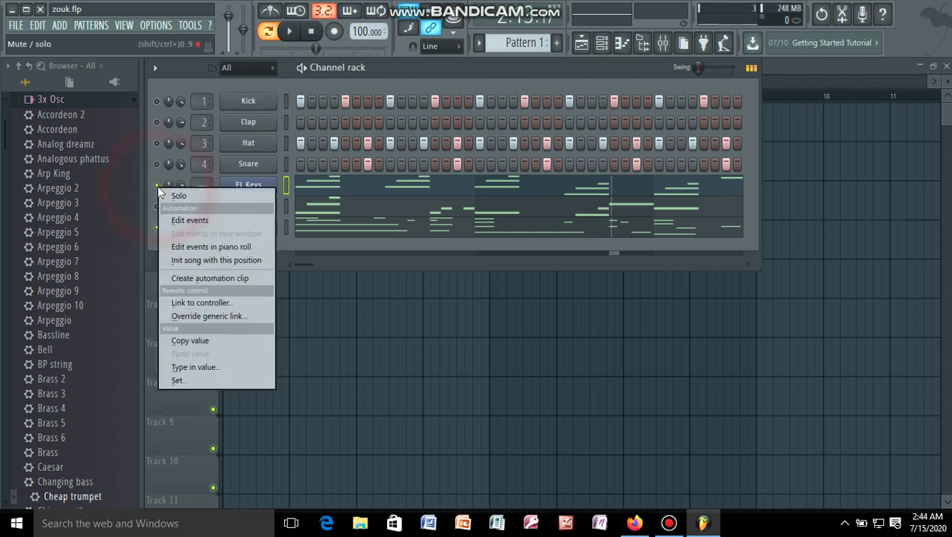
{"action": "left_click", "coordinate": [161, 196]}
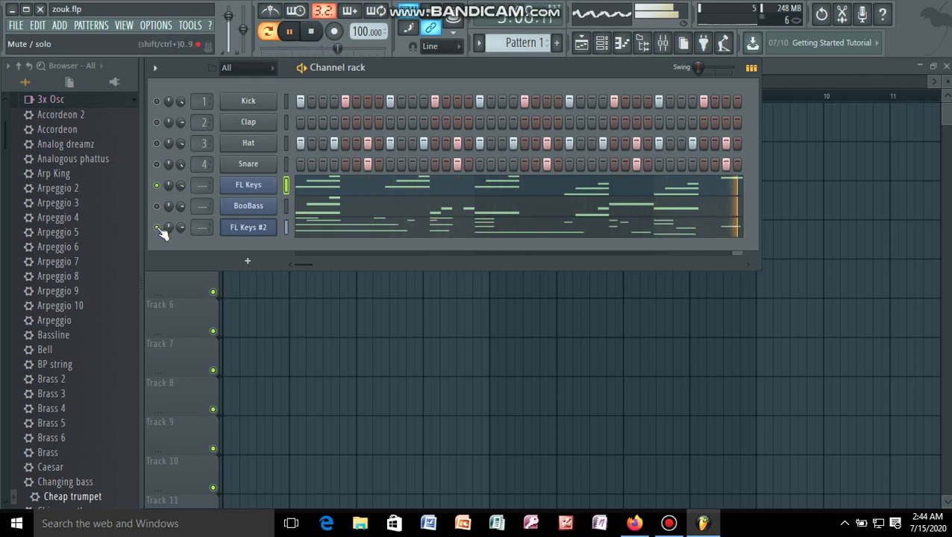
{"action": "left_click", "coordinate": [159, 186]}
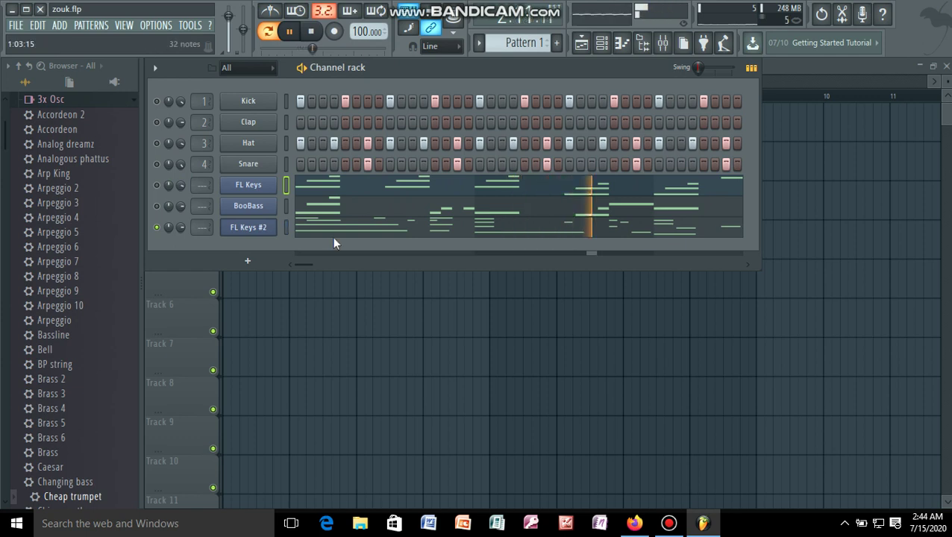
- Open the FL Keys #2 notes in the piano roll and add short A4 notes at 4:11 and 4:15, removing the trial B4 between them
{"action": "left_click", "coordinate": [556, 212]}
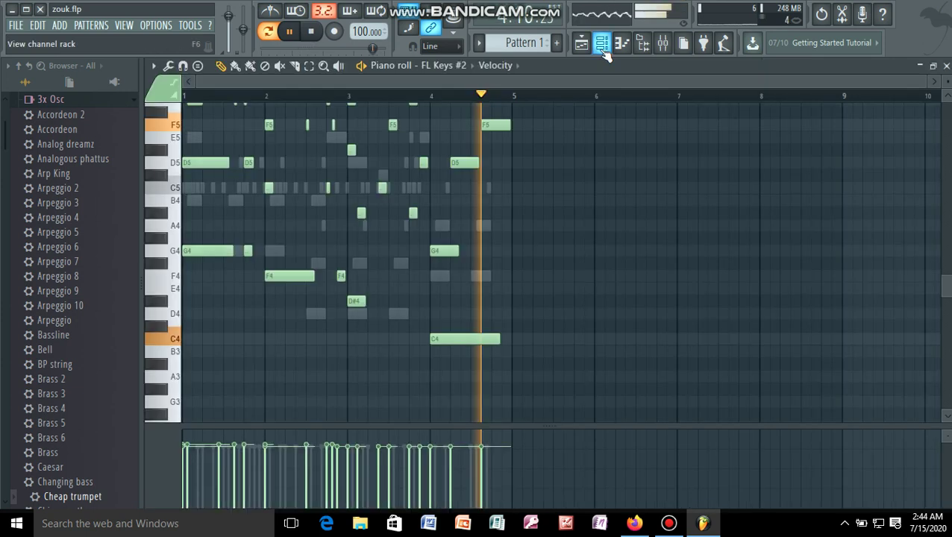
{"action": "left_click", "coordinate": [485, 225]}
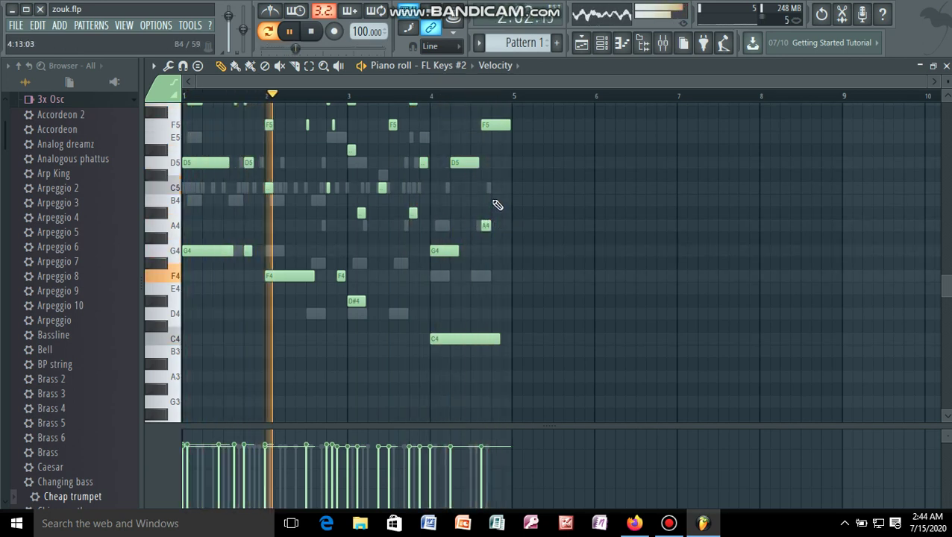
{"action": "left_click", "coordinate": [495, 201]}
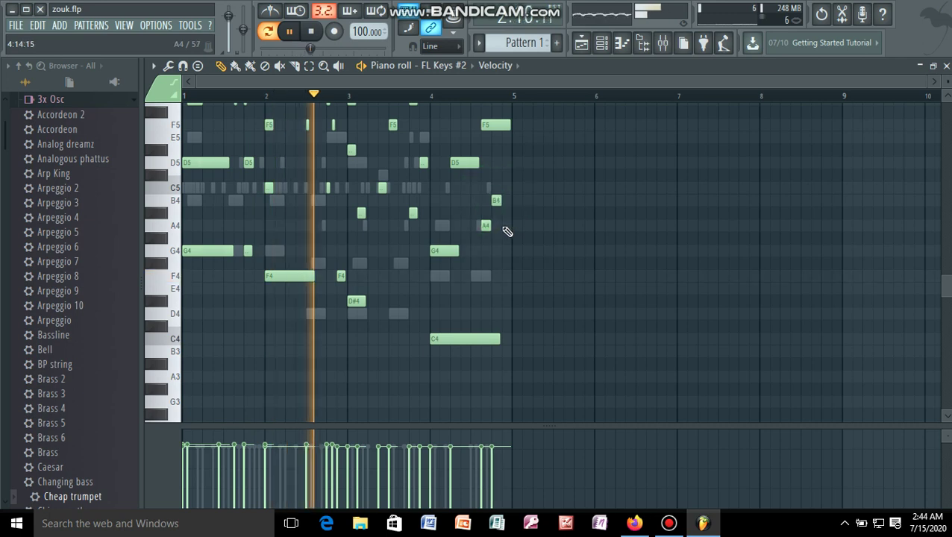
{"action": "left_click", "coordinate": [505, 226]}
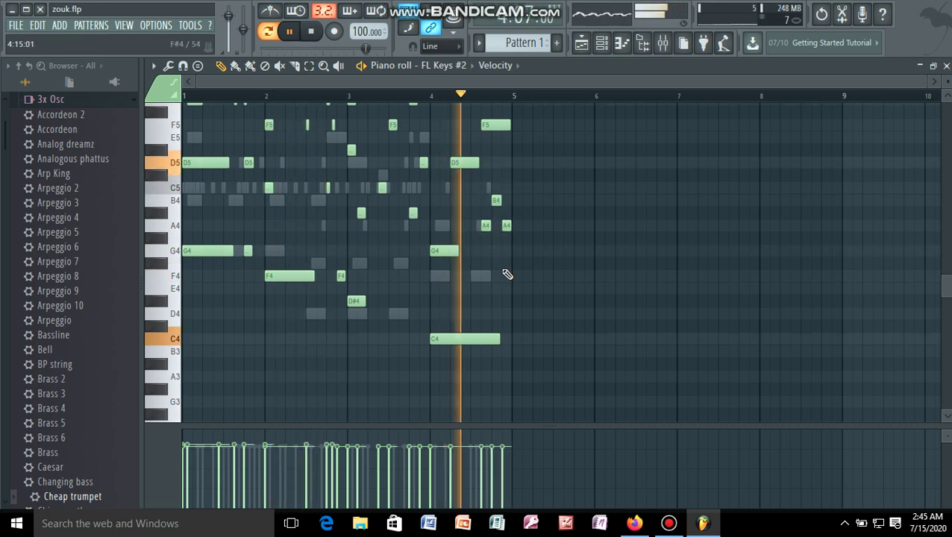
{"action": "right_click", "coordinate": [502, 230]}
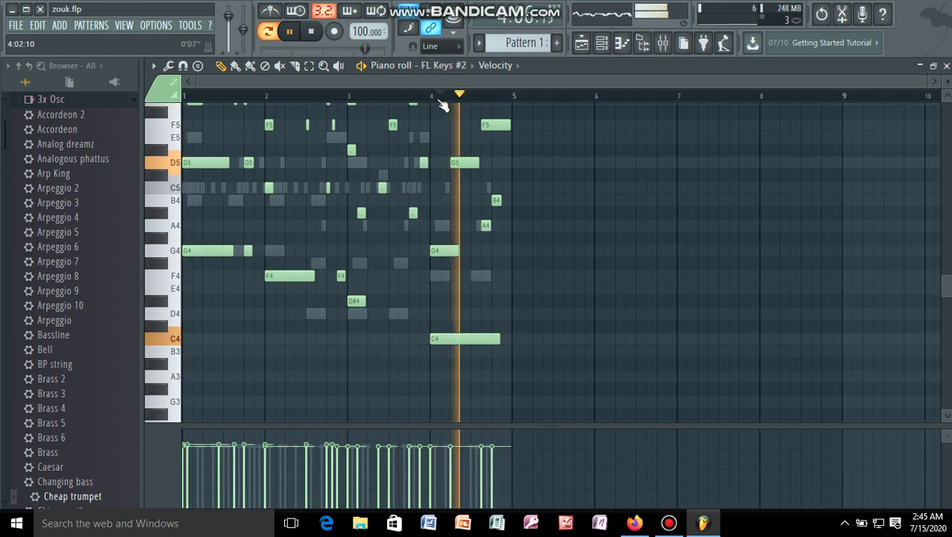
{"action": "right_click", "coordinate": [495, 201]}
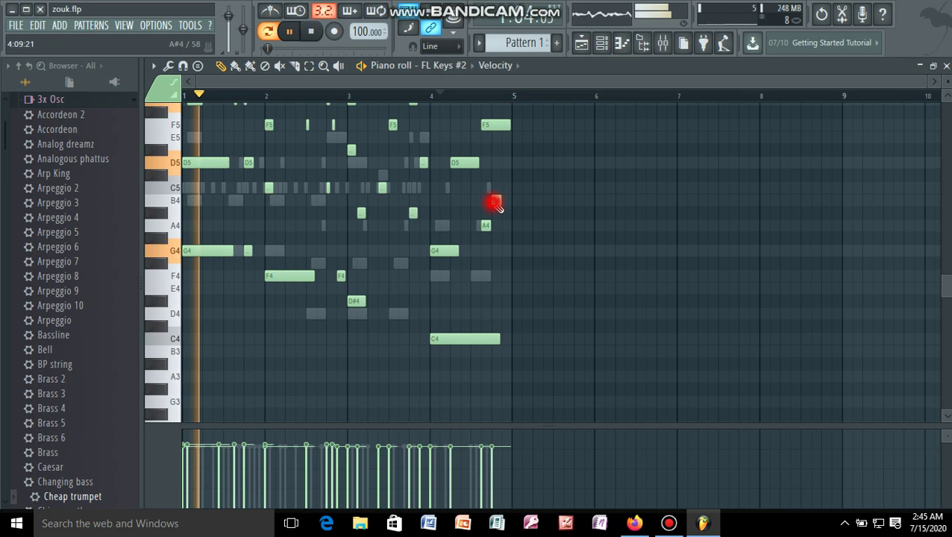
{"action": "left_click", "coordinate": [504, 226]}
- Add a short note at 3:09 in the FL Keys #2 part and set its pitch to G4 while listening to bar 3
{"action": "left_click", "coordinate": [396, 265]}
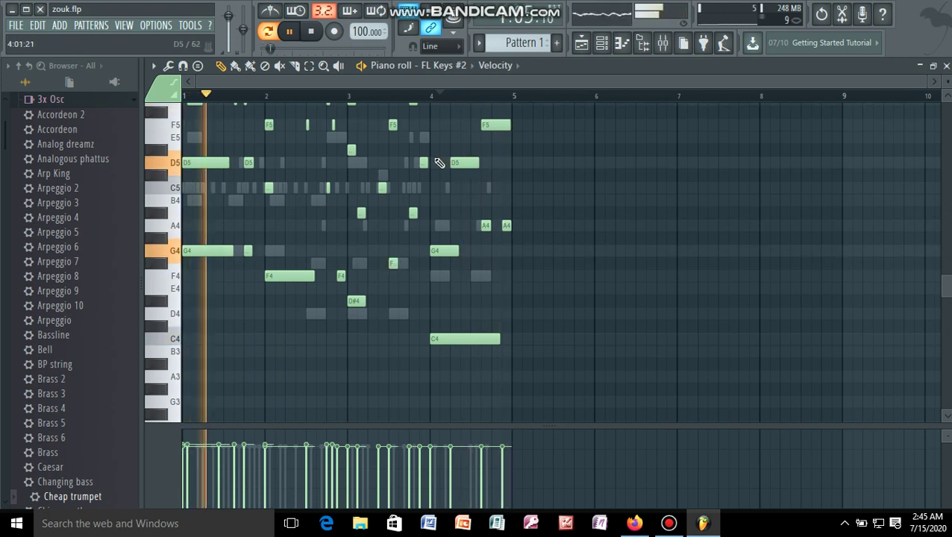
{"action": "left_click", "coordinate": [372, 97]}
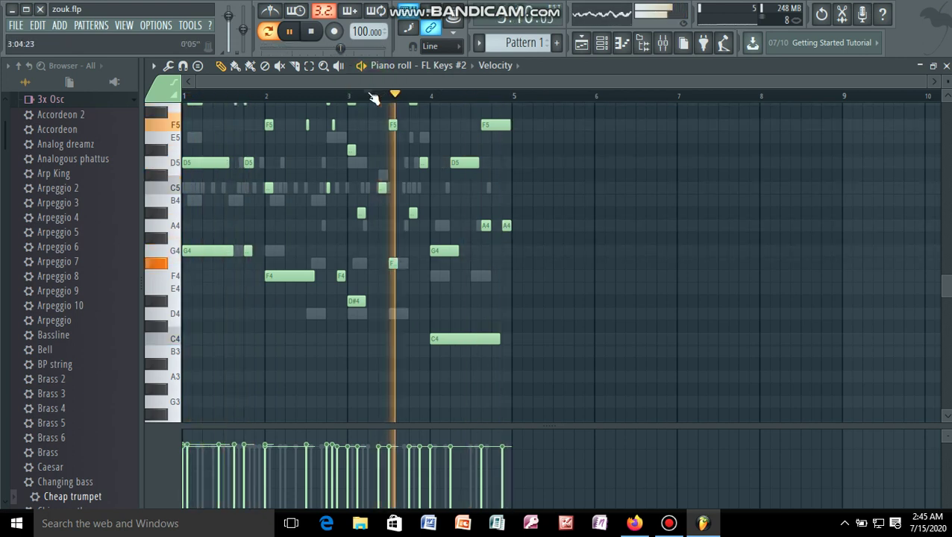
{"action": "left_click", "coordinate": [394, 262]}
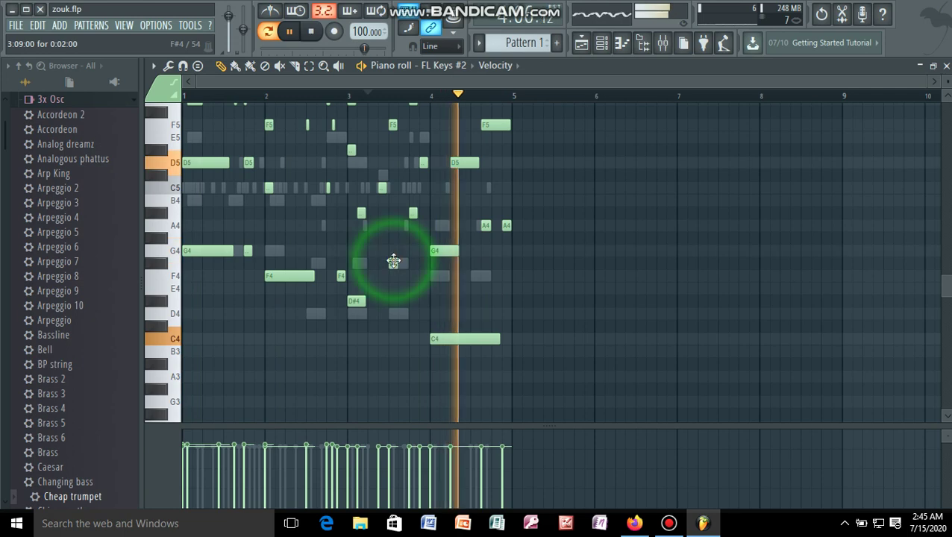
{"action": "left_click_drag", "start_coordinate": [394, 242], "coordinate": [395, 249]}
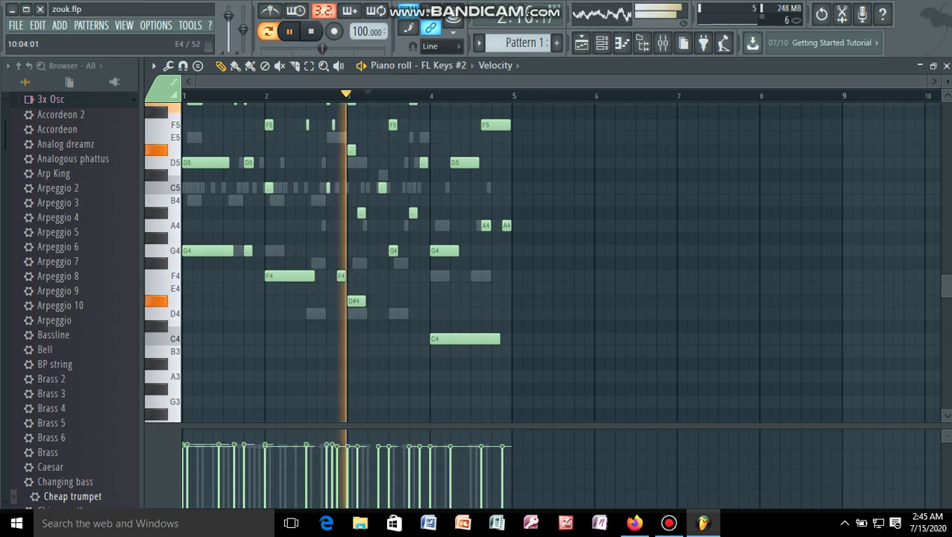
- Add a short C5 note at about 2:07 in the FL Keys #2 part and play the pattern from bar 1
{"action": "scroll", "coordinate": [552, 261], "scroll_direction": "up", "scroll_amount": 2}
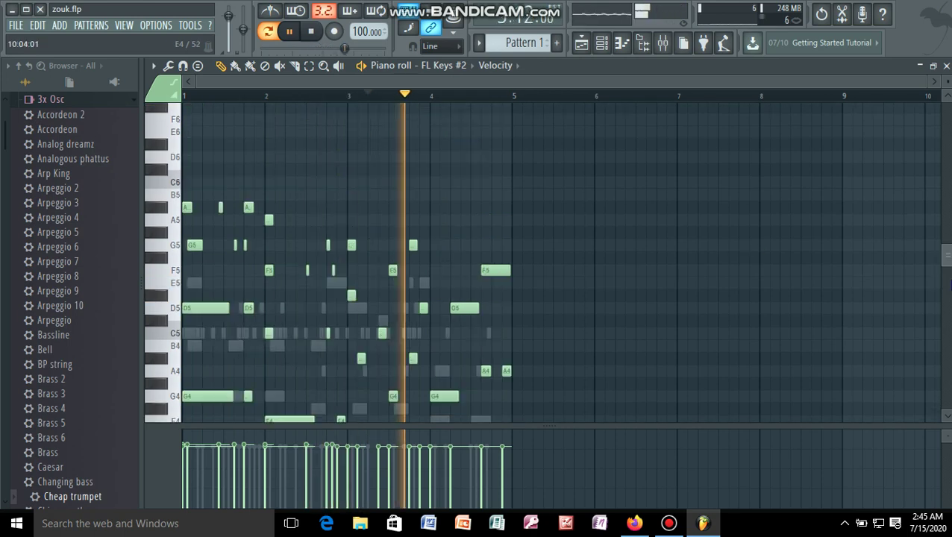
{"action": "scroll", "coordinate": [552, 261], "scroll_direction": "up", "scroll_amount": 1}
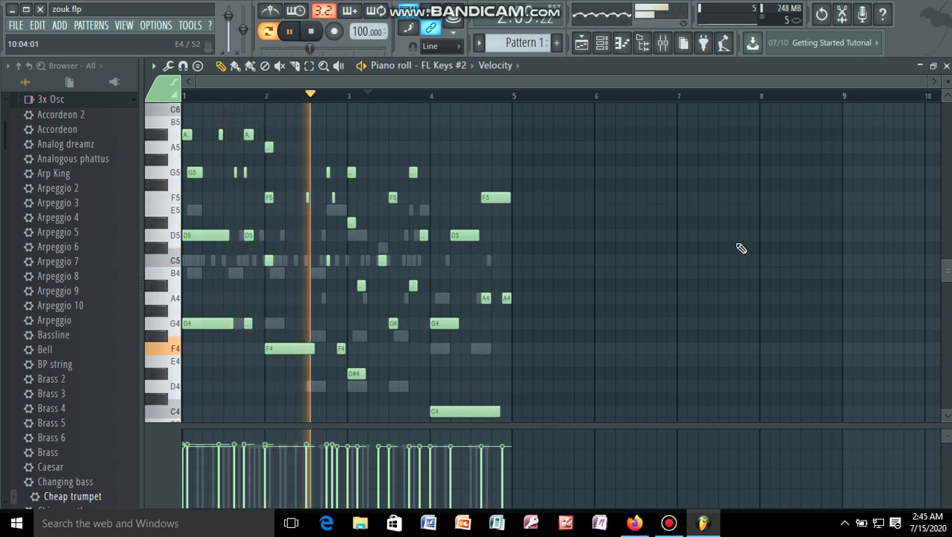
{"action": "left_click", "coordinate": [298, 262]}
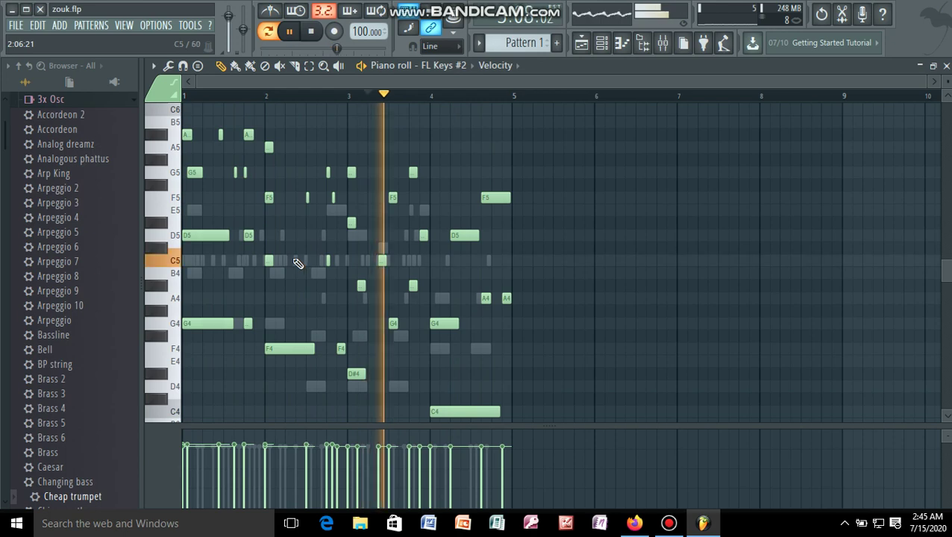
{"action": "left_click", "coordinate": [188, 95]}
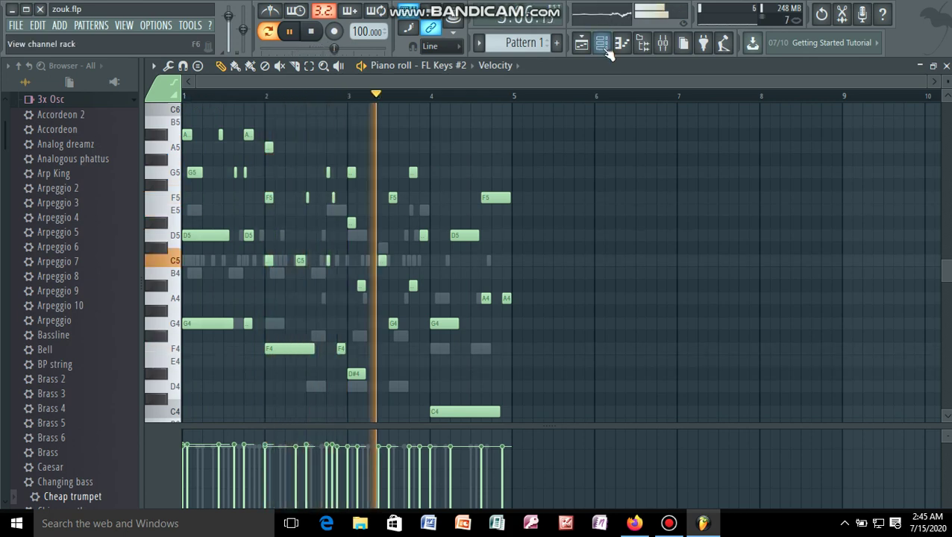
- Unmute the BooBass channel and open its notes in the piano roll
{"action": "key", "text": "F6"}
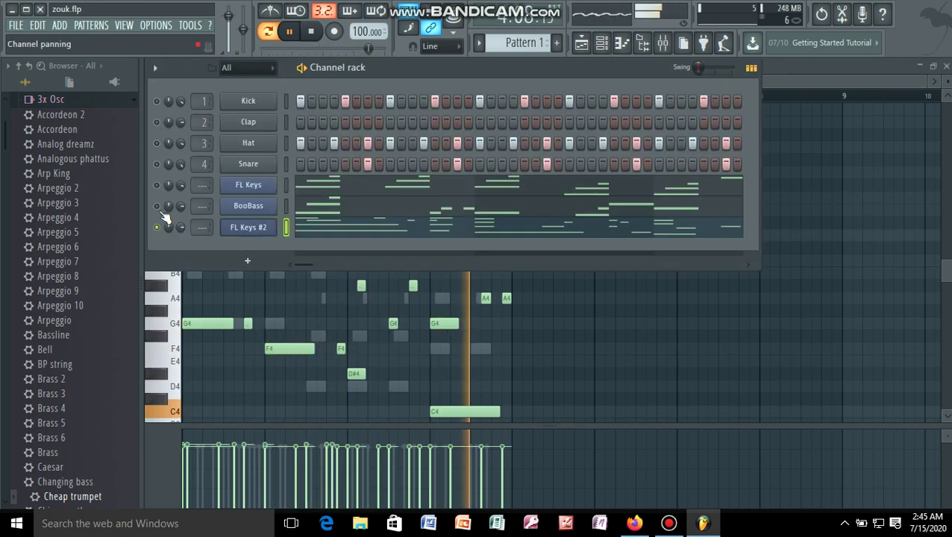
{"action": "left_click", "coordinate": [156, 206]}
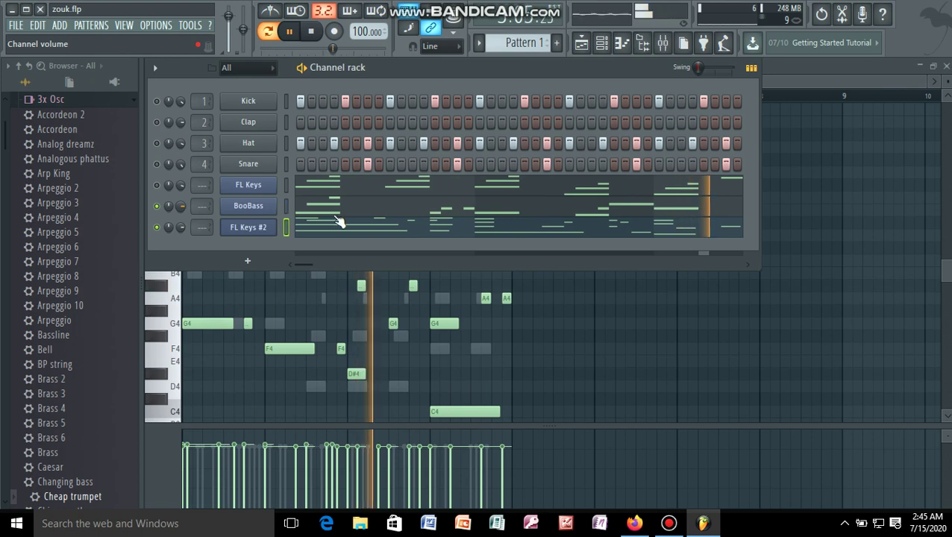
{"action": "key", "text": "F6"}
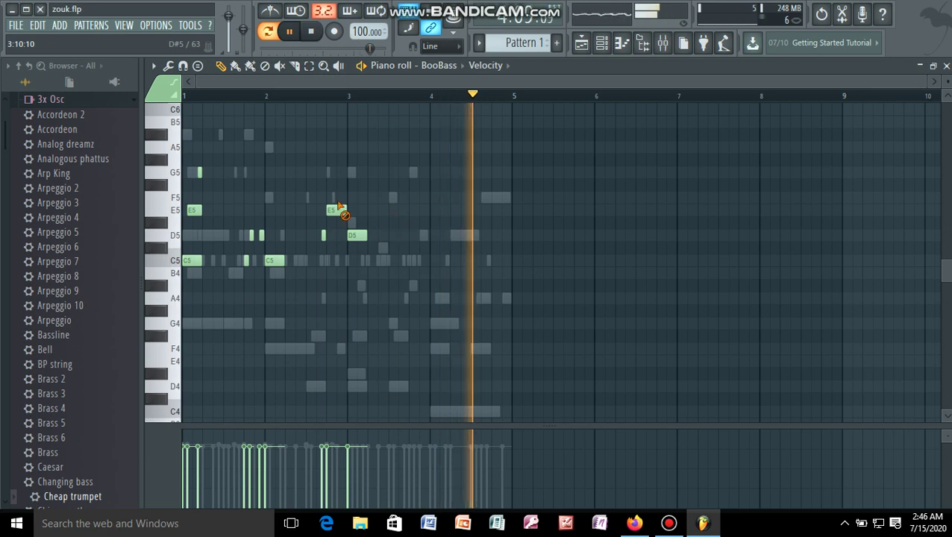
- Delete the BooBass D5 and E5 notes from late bar 2 into bar 3, and place a one-step C5 note at 2:13
{"action": "right_click", "coordinate": [338, 209]}
{"action": "right_click", "coordinate": [356, 235]}
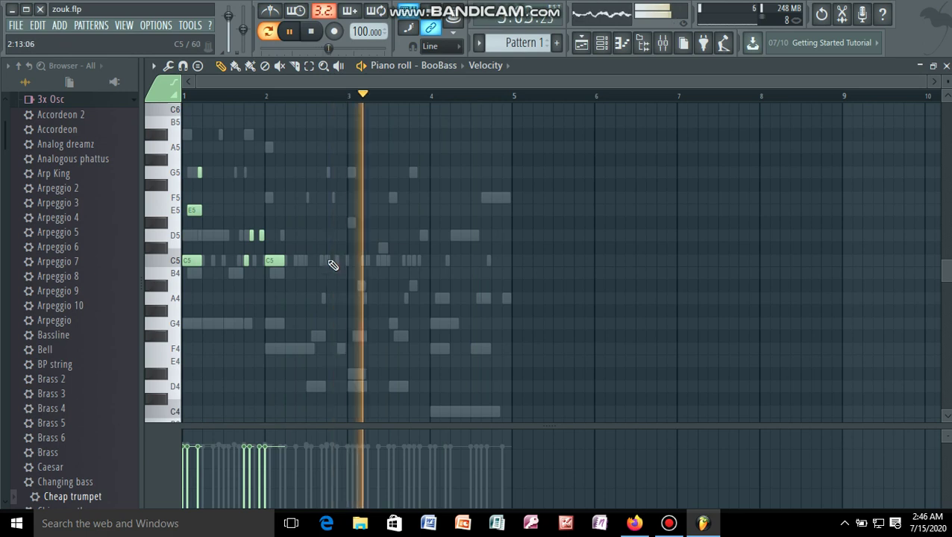
{"action": "right_click", "coordinate": [327, 260]}
{"action": "left_click", "coordinate": [328, 260]}
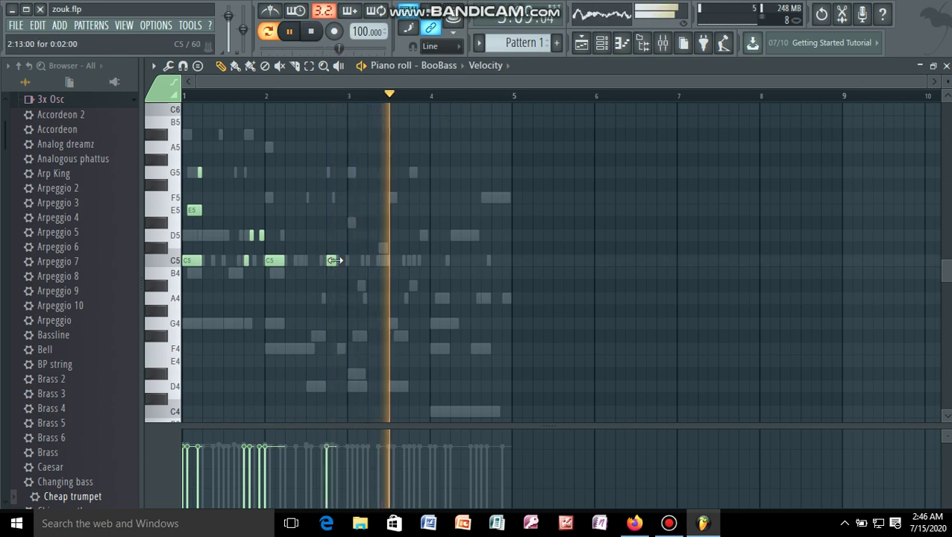
{"action": "right_click", "coordinate": [333, 260]}
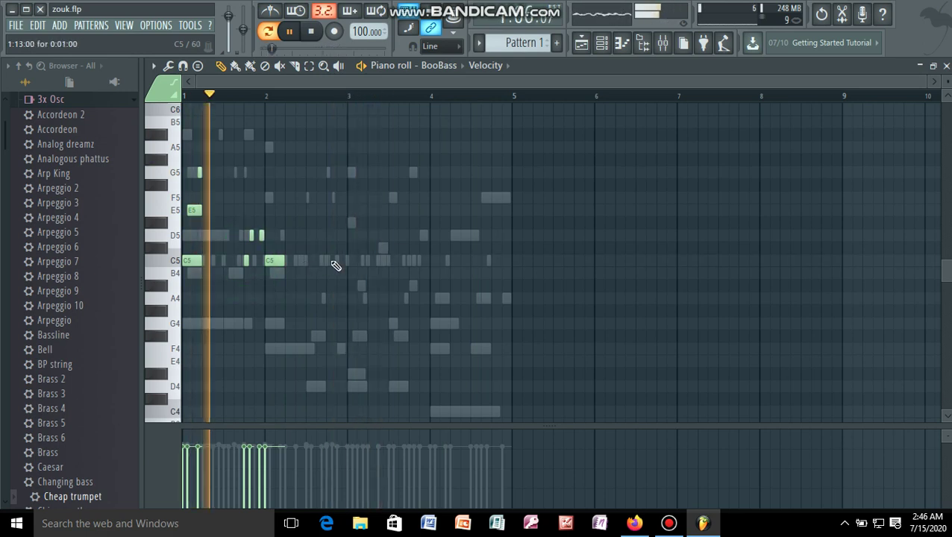
{"action": "left_click", "coordinate": [328, 261]}
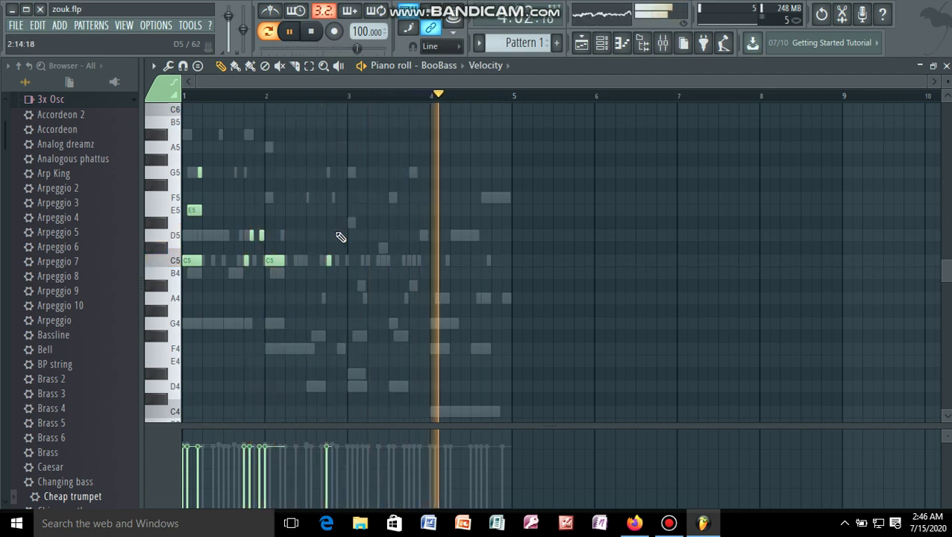
- Add short BooBass D5 notes at 2:15 and 3:01
{"action": "left_click", "coordinate": [332, 232]}
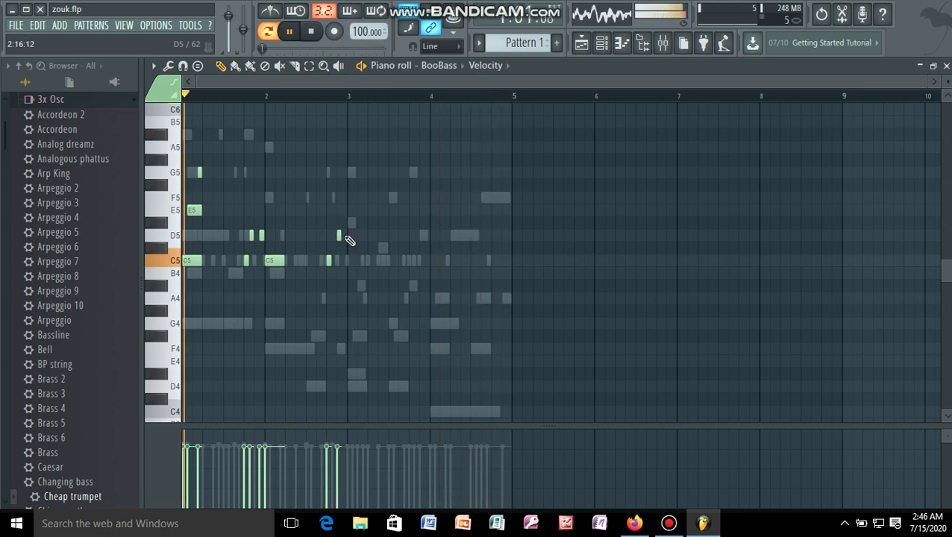
{"action": "right_click", "coordinate": [334, 235]}
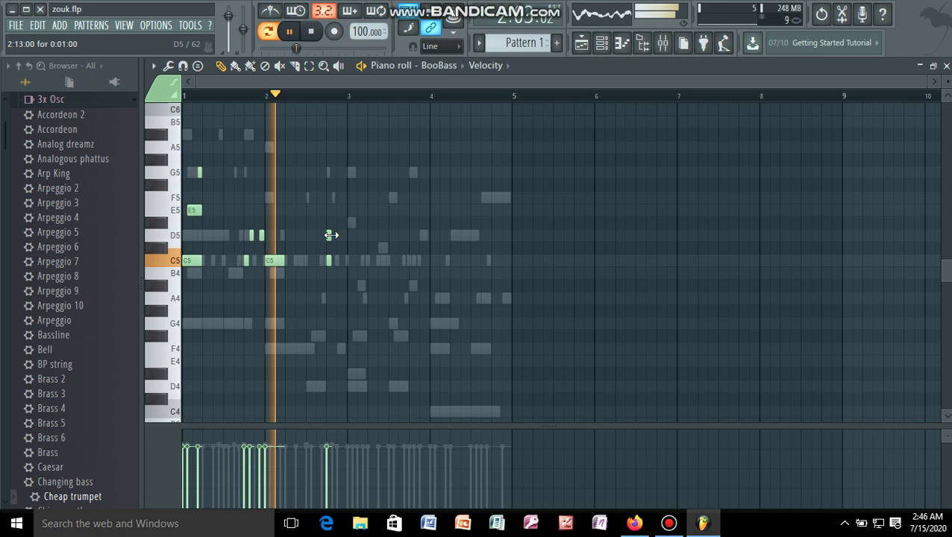
{"action": "left_click", "coordinate": [331, 235]}
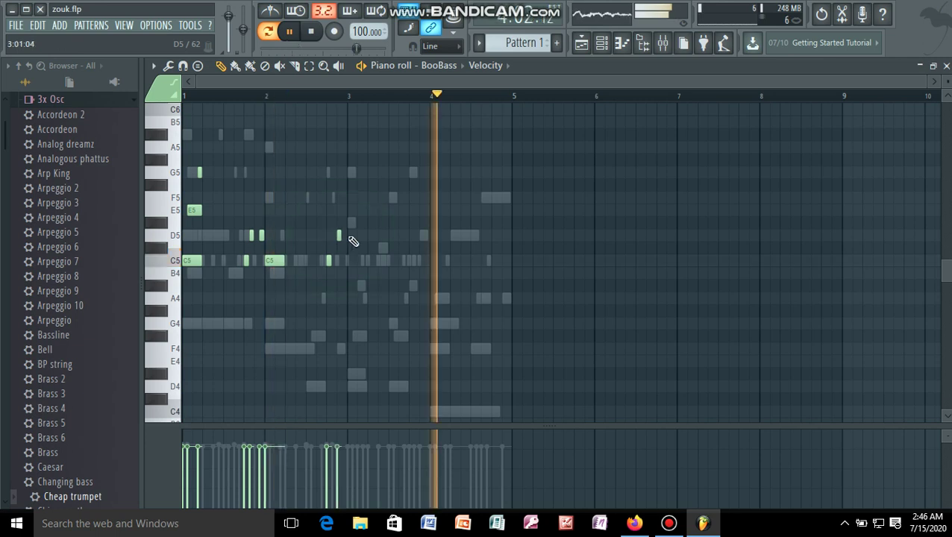
{"action": "left_click", "coordinate": [345, 235]}
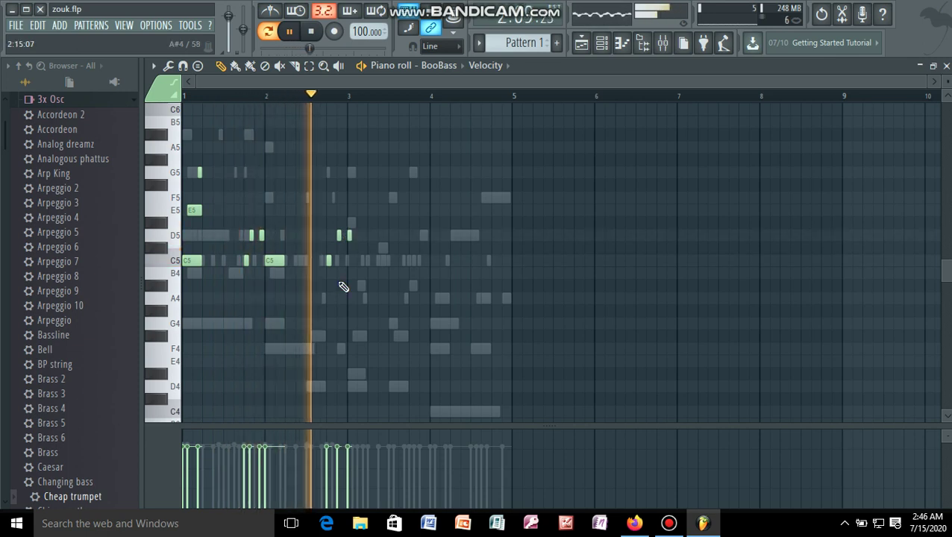
- Place a BooBass note at 3:03, raise it to D5 and shorten it to one step
{"action": "left_click", "coordinate": [382, 261]}
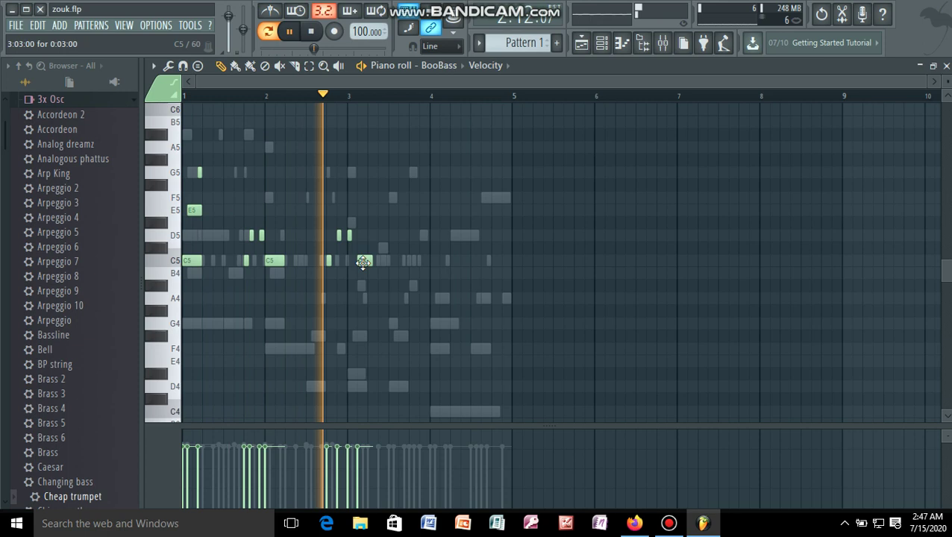
{"action": "left_click_drag", "start_coordinate": [363, 261], "coordinate": [362, 236]}
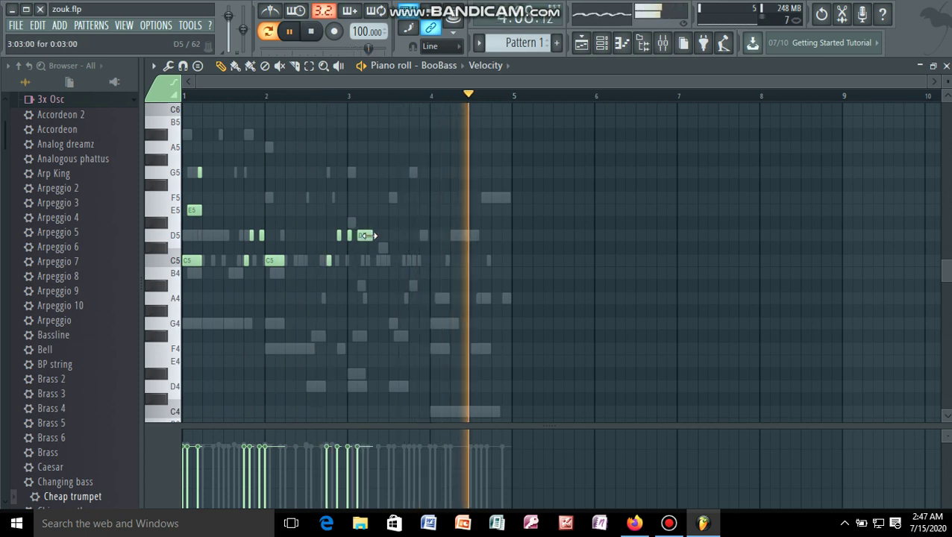
{"action": "right_click", "coordinate": [361, 236]}
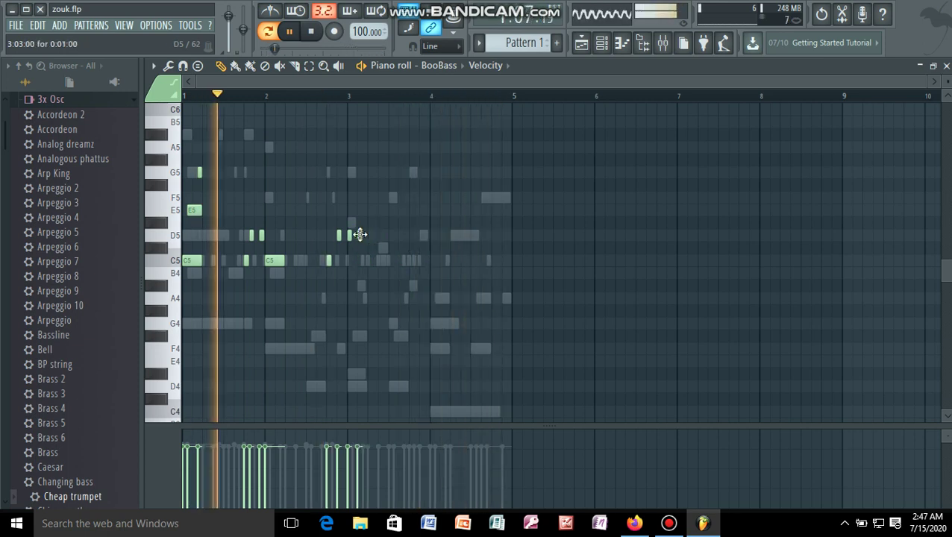
- Try a D5 note at 3:05, delete it, and place a three-step C#5 note at 3:07 in the BooBass part
{"action": "left_click", "coordinate": [367, 235]}
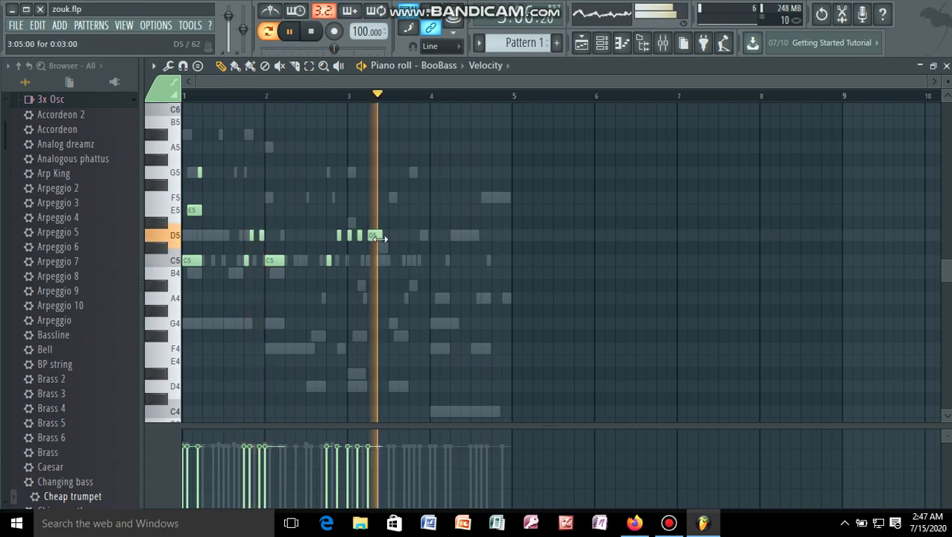
{"action": "right_click", "coordinate": [372, 238]}
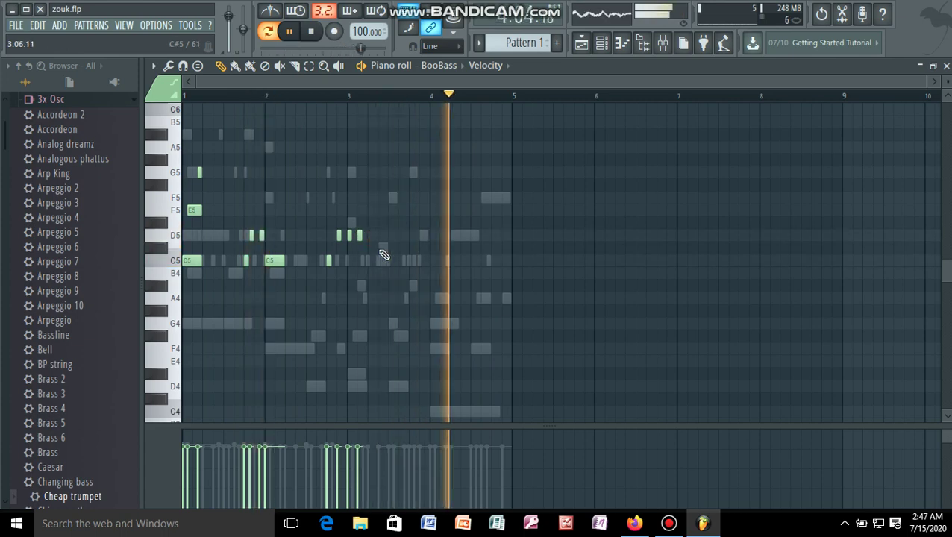
{"action": "left_click", "coordinate": [385, 247]}
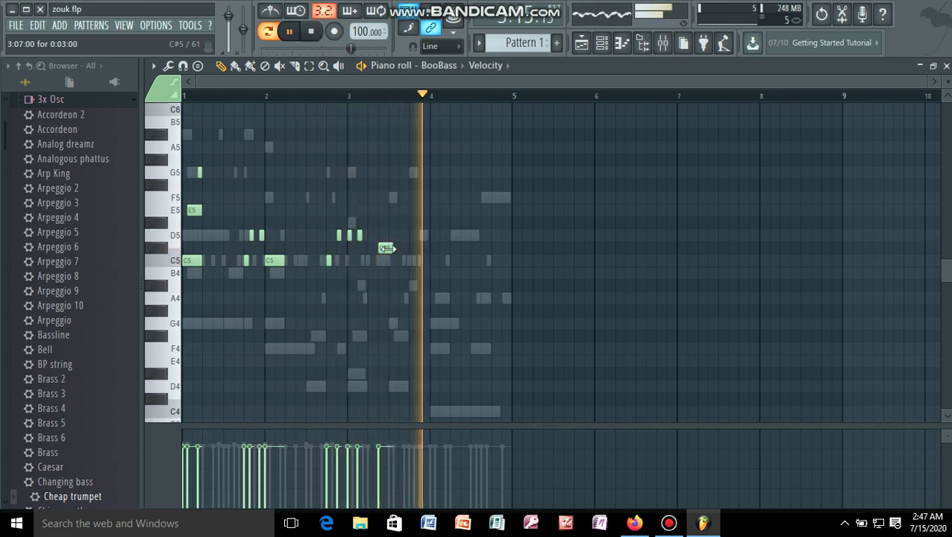
- Try one-step BooBass D5 notes at 3:15 and 4:03 with a one-step C5 note at 4:01
{"action": "left_click", "coordinate": [425, 235]}
{"action": "left_click_drag", "start_coordinate": [425, 236], "coordinate": [421, 236]}
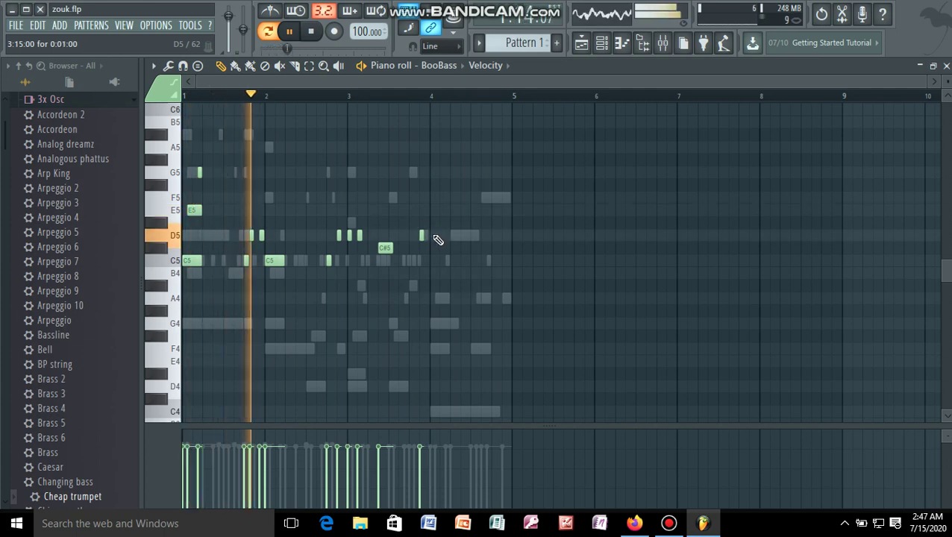
{"action": "left_click", "coordinate": [441, 235]}
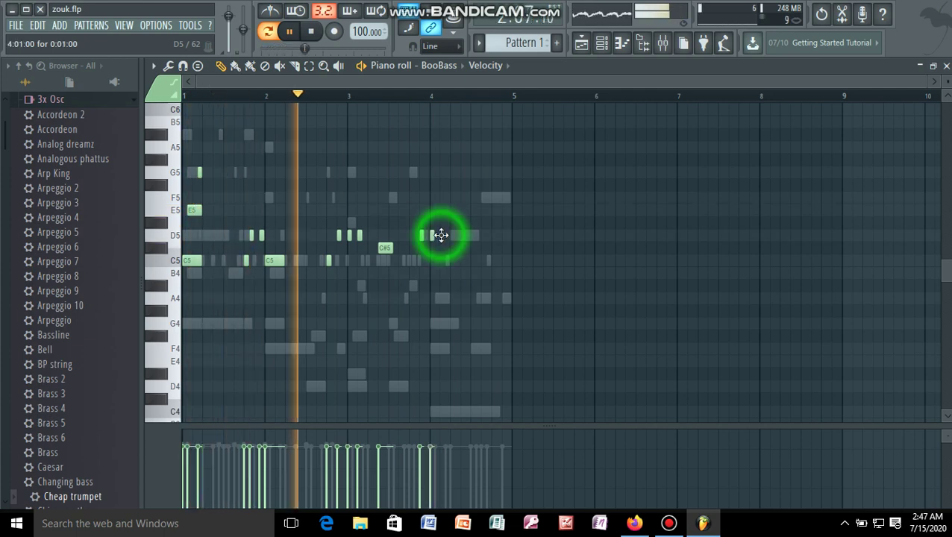
{"action": "left_click", "coordinate": [441, 235]}
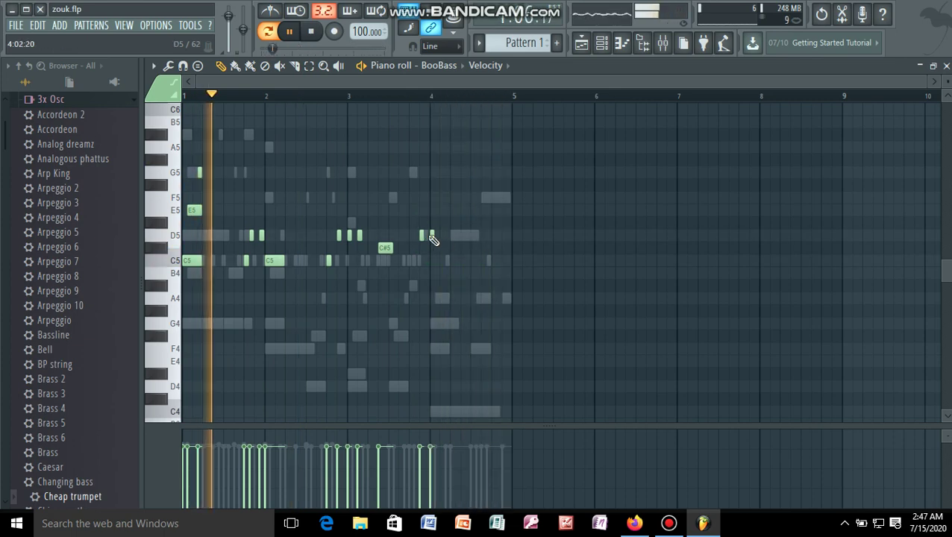
{"action": "mouse_move", "coordinate": [441, 236]}
{"action": "left_mouse_down"}
{"action": "mouse_move", "coordinate": [431, 235]}
{"action": "mouse_move", "coordinate": [431, 260]}
{"action": "left_mouse_up"}
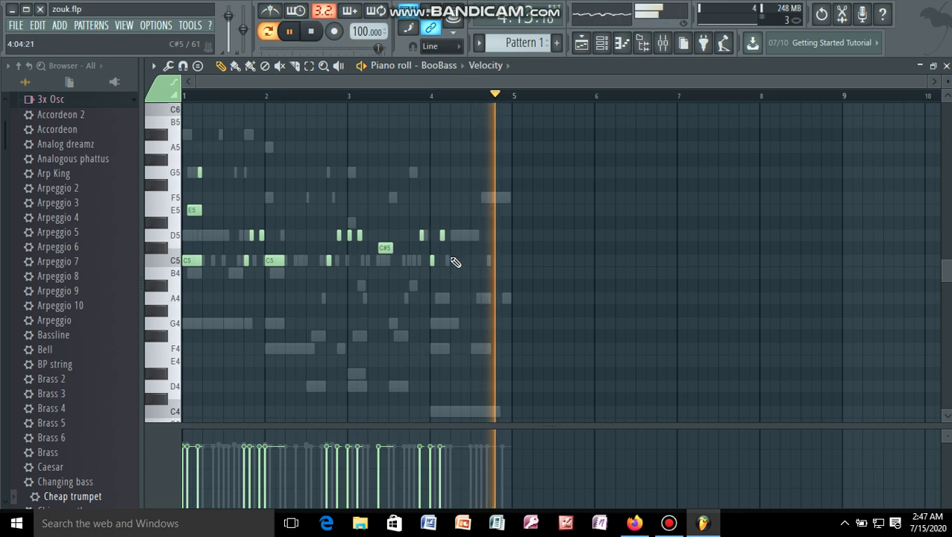
- Try a one-step BooBass C5 at 4:05 and D5 at 4:07, and delete all the short notes from 3:15 onward
{"action": "left_click", "coordinate": [452, 260]}
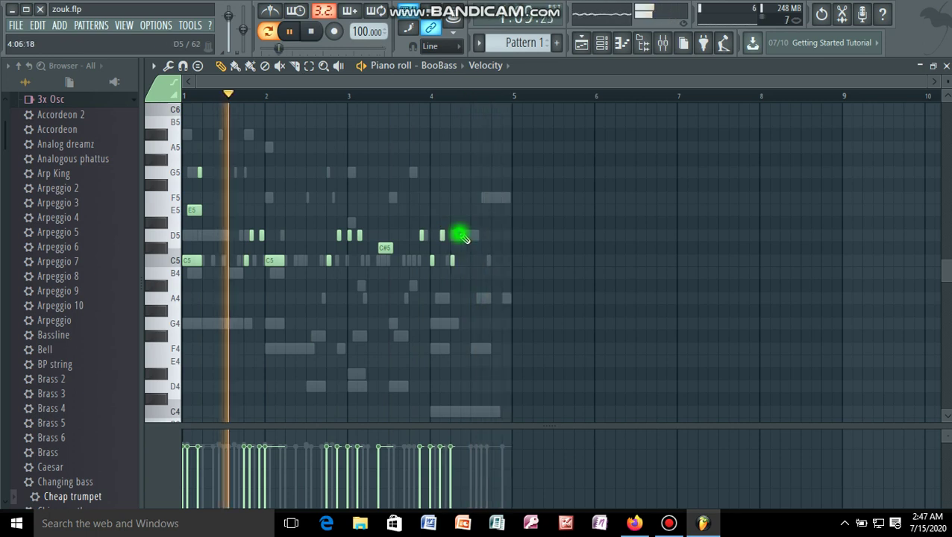
{"action": "left_click", "coordinate": [462, 236]}
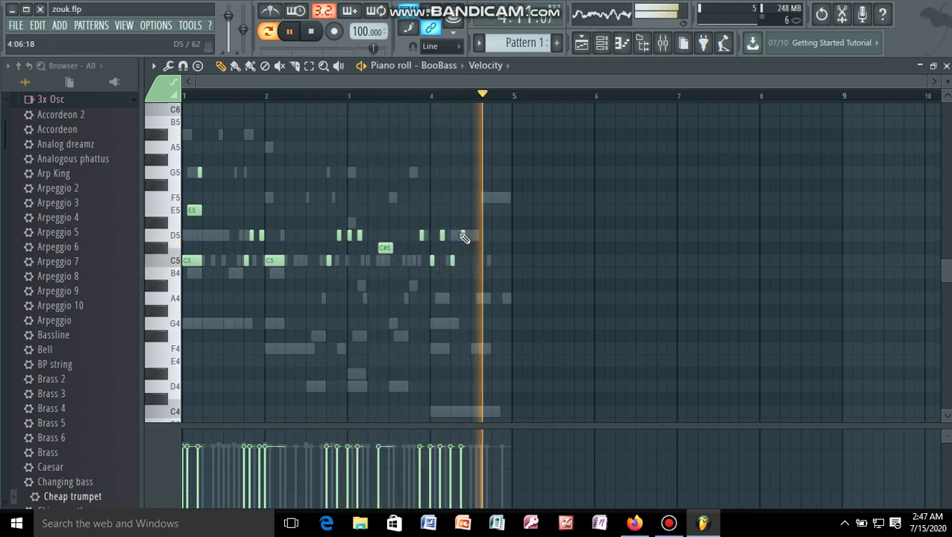
{"action": "left_click", "coordinate": [461, 236]}
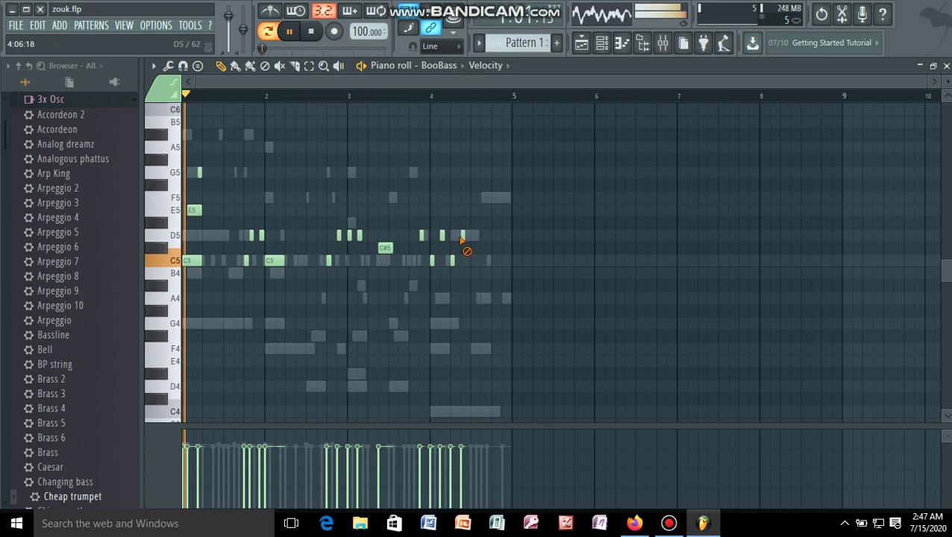
{"action": "right_click", "coordinate": [461, 239]}
{"action": "right_click", "coordinate": [439, 235]}
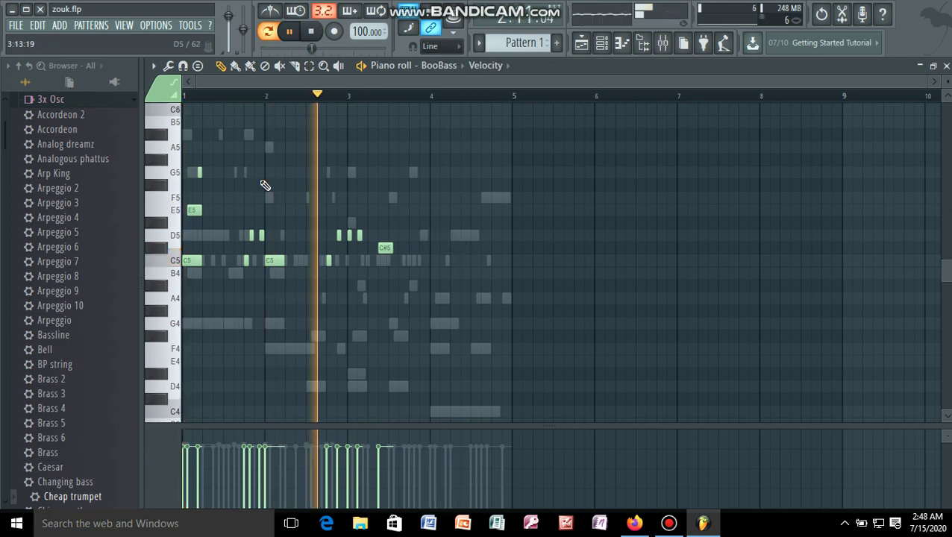
- Duplicate the BooBass C5–D5–D5–C5 figure from the end of bar 1 into bar 4, starting at 4:03
{"action": "right_click", "coordinate": [288, 236]}
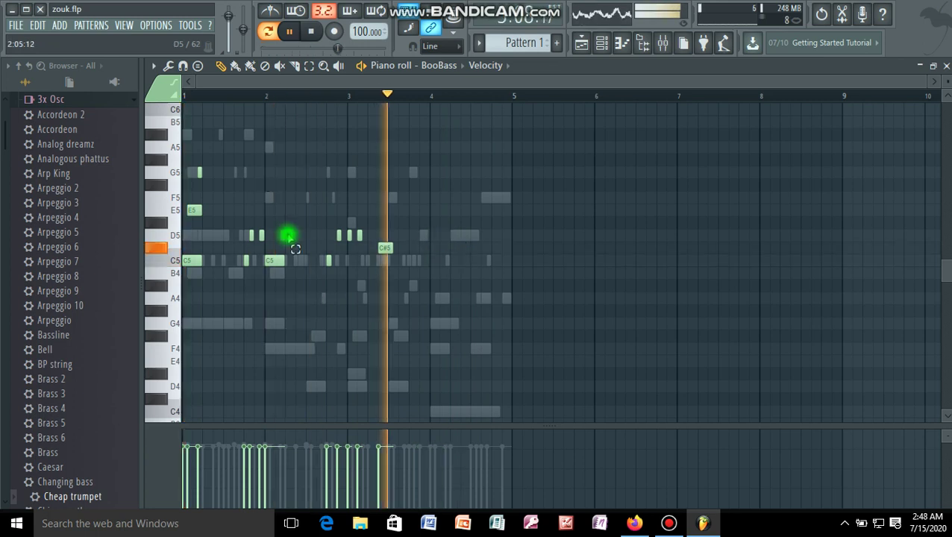
{"action": "key", "text": "ctrl+v"}
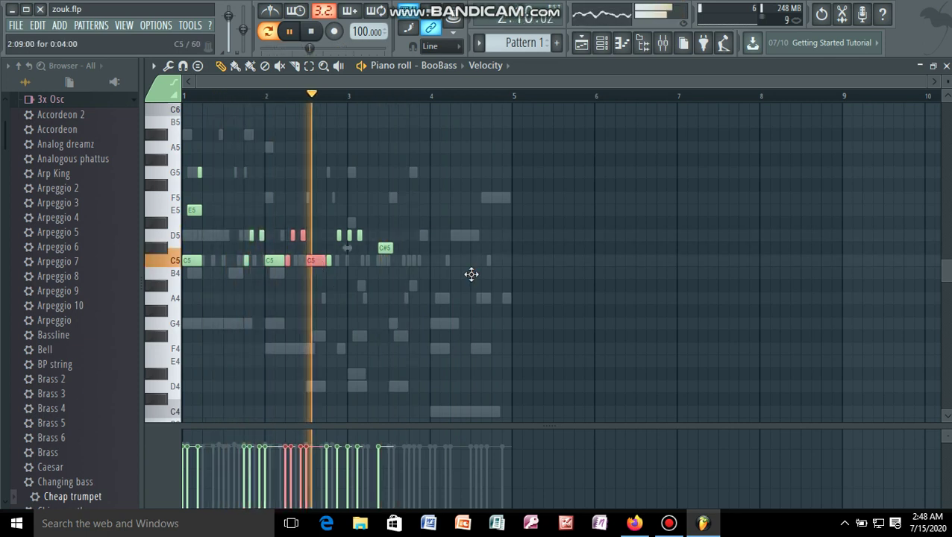
{"action": "left_click_drag", "start_coordinate": [315, 260], "coordinate": [461, 260]}
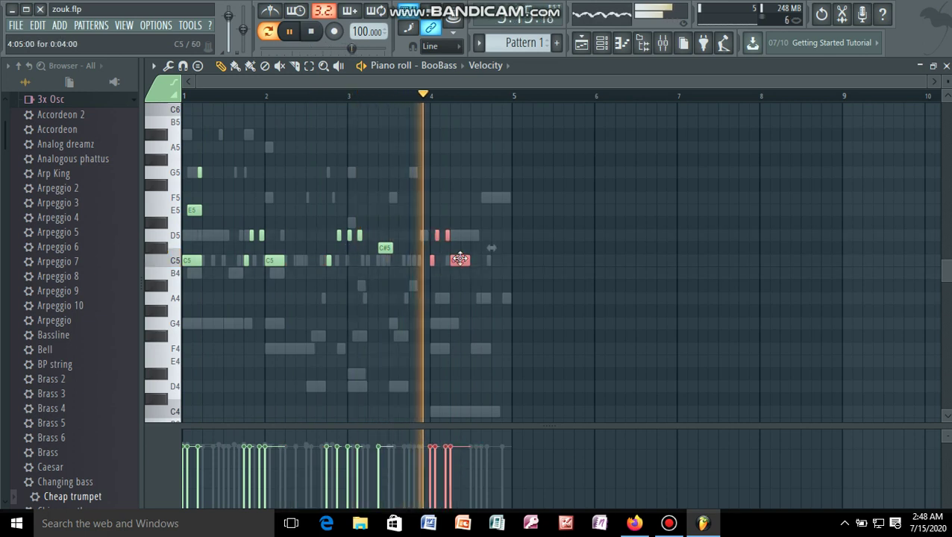
{"action": "left_click_drag", "start_coordinate": [460, 259], "coordinate": [476, 248]}
{"action": "left_click", "coordinate": [481, 196]}
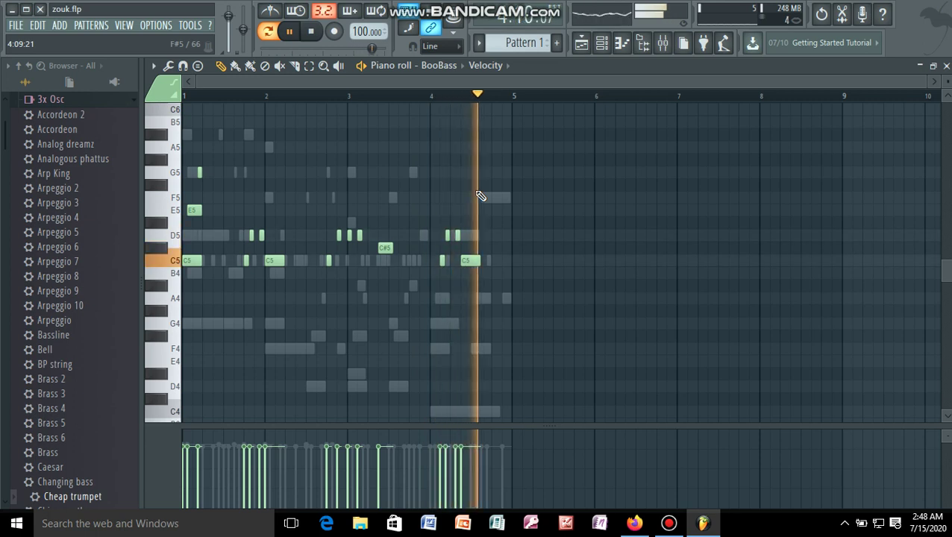
- Add a one-step BooBass D5 note at 3:15 and delete the D5 note at 4:04
{"action": "left_click", "coordinate": [421, 236]}
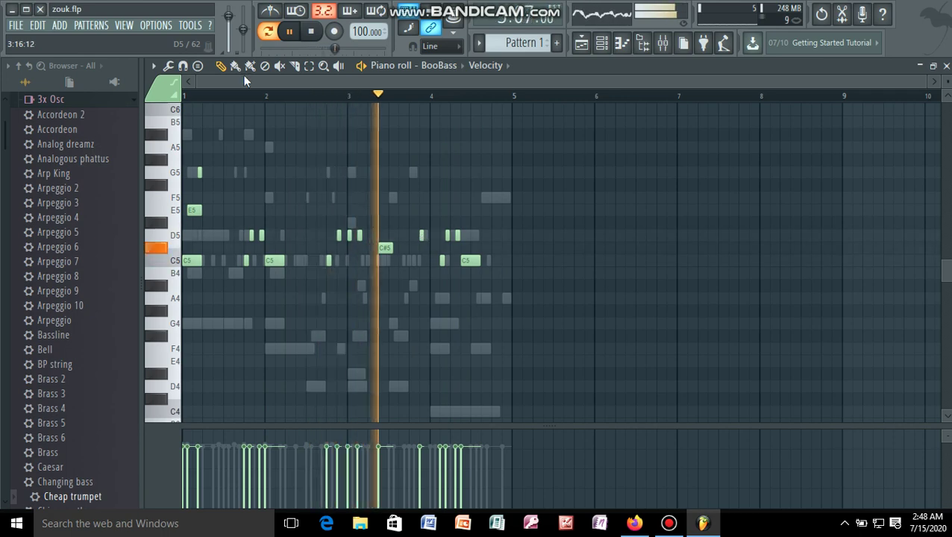
{"action": "left_click", "coordinate": [199, 67]}
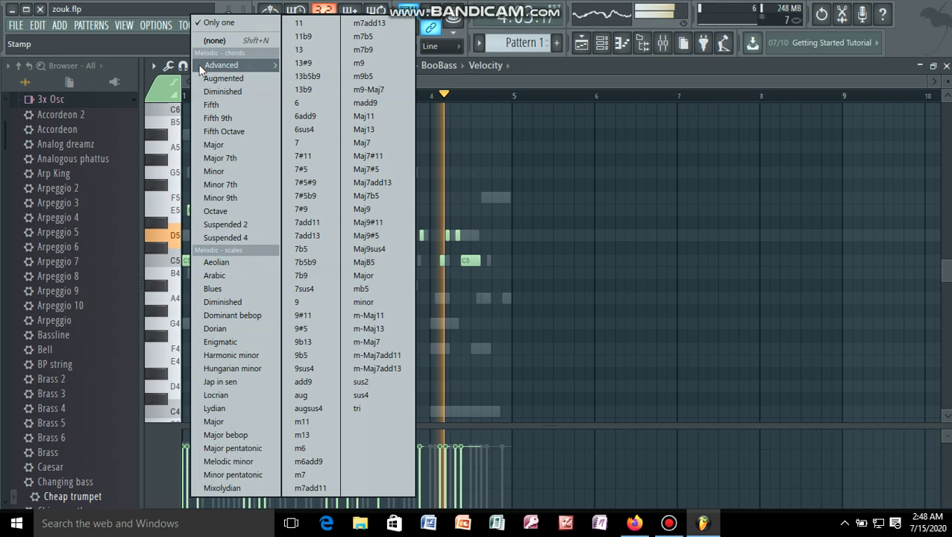
{"action": "left_click", "coordinate": [431, 236]}
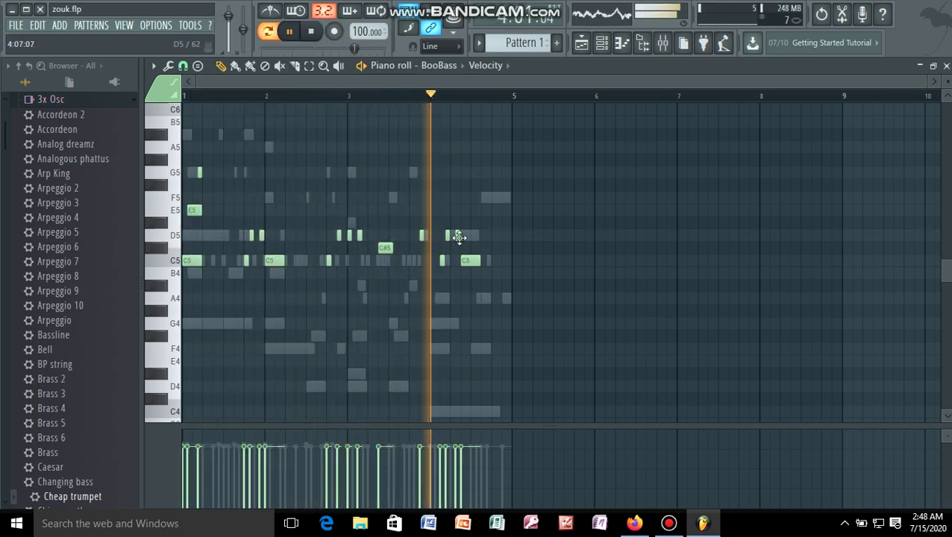
{"action": "right_click", "coordinate": [447, 236]}
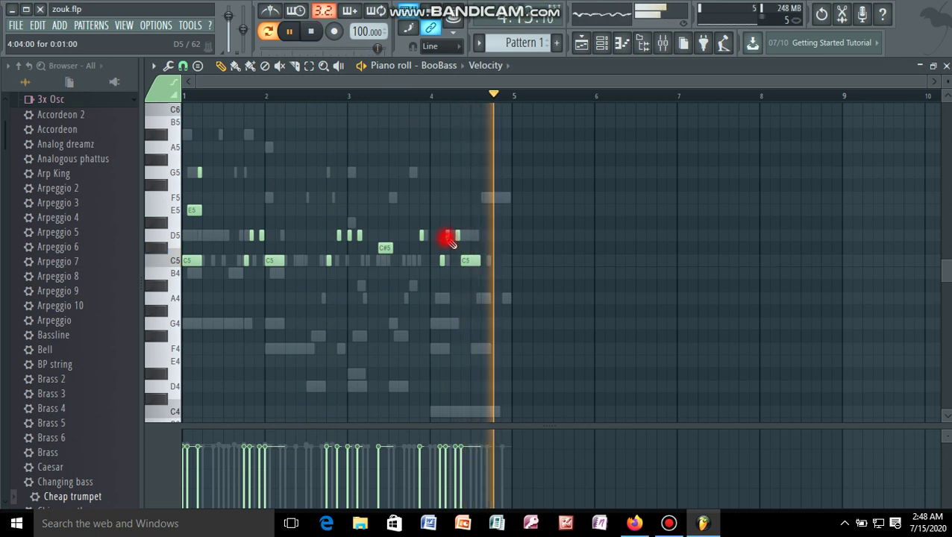
- With snapping set to Step, lengthen the BooBass D5 note at 3:15 to two steps and add a two-step F5 note at 4:11
{"action": "left_click", "coordinate": [183, 66]}
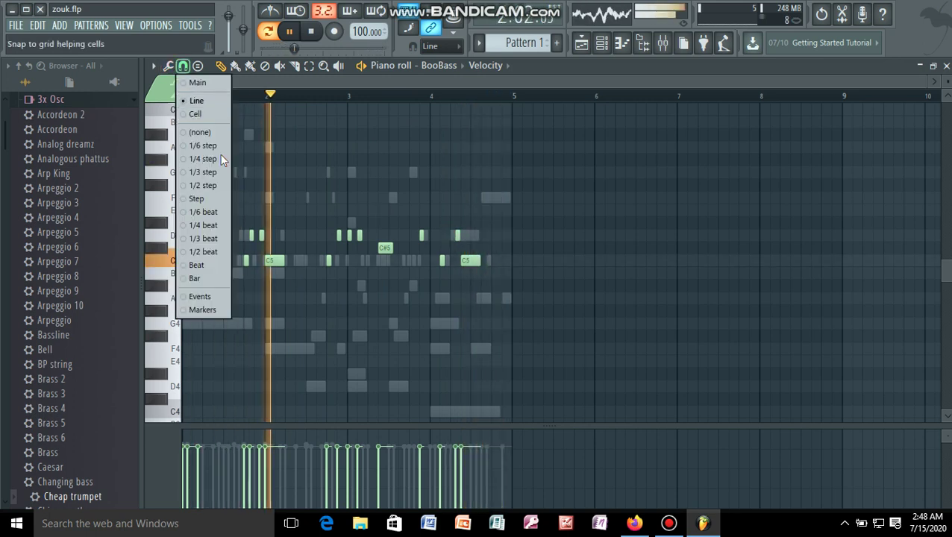
{"action": "left_click", "coordinate": [199, 198]}
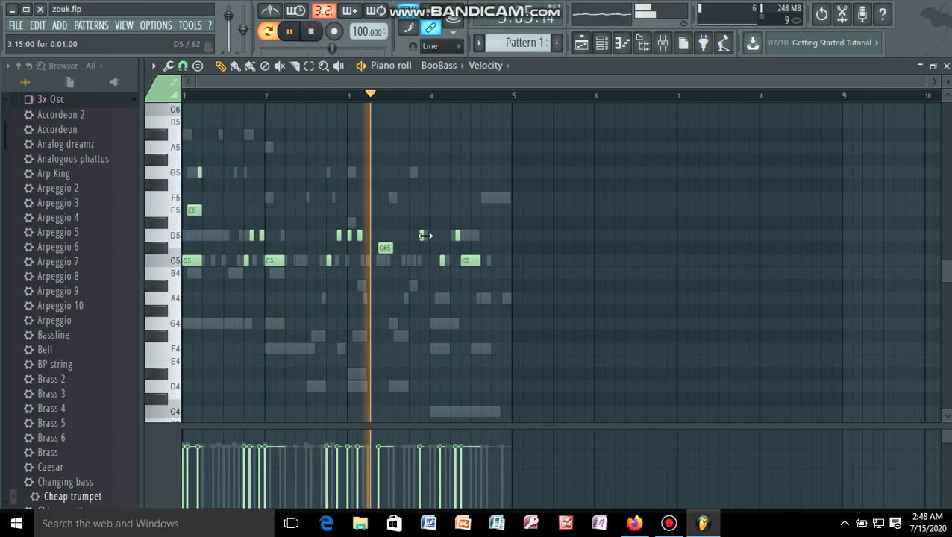
{"action": "left_click_drag", "start_coordinate": [425, 236], "coordinate": [430, 236]}
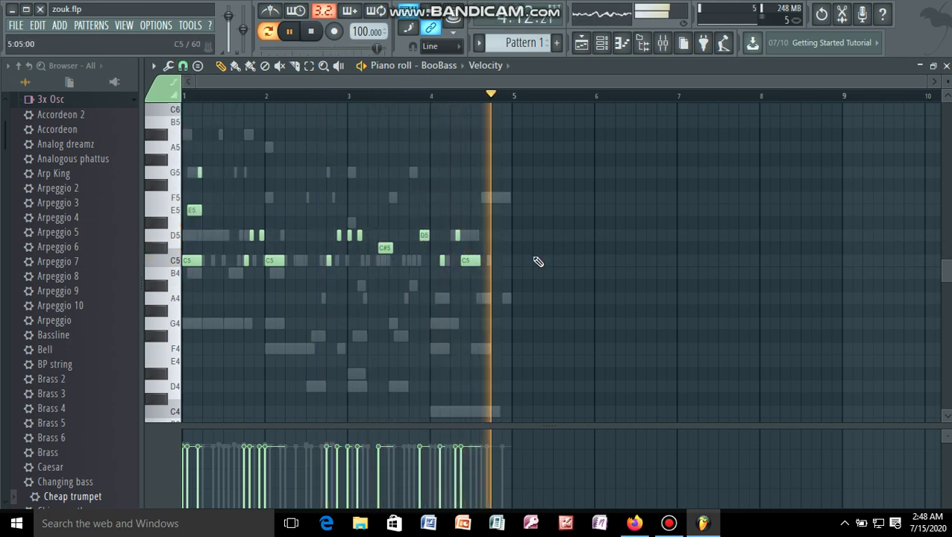
{"action": "left_click", "coordinate": [482, 198]}
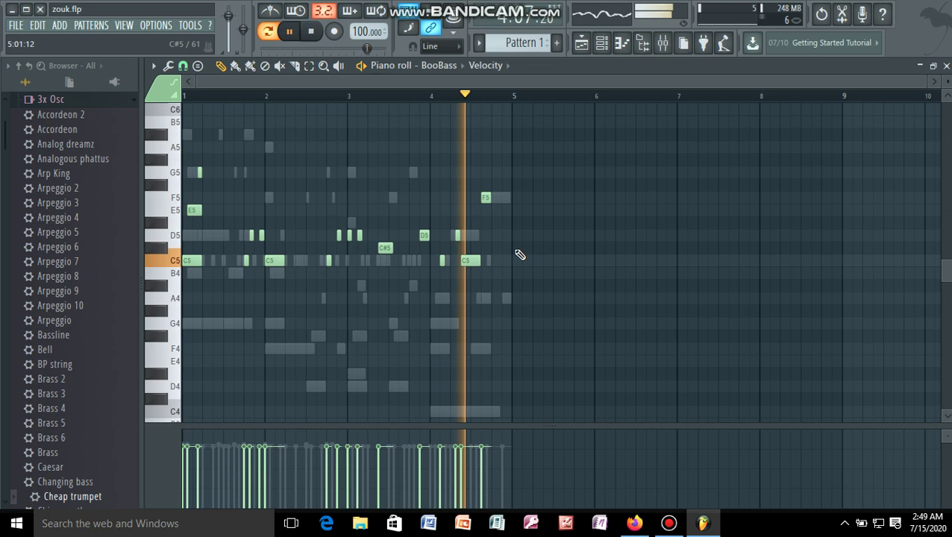
- Duplicate the three FL Keys G4–B4–D5 chords from bars 1 and 2 into bars 3 and 4, starting at 3:01
{"action": "left_click", "coordinate": [356, 327]}
{"action": "key", "text": "ctrl+v"}
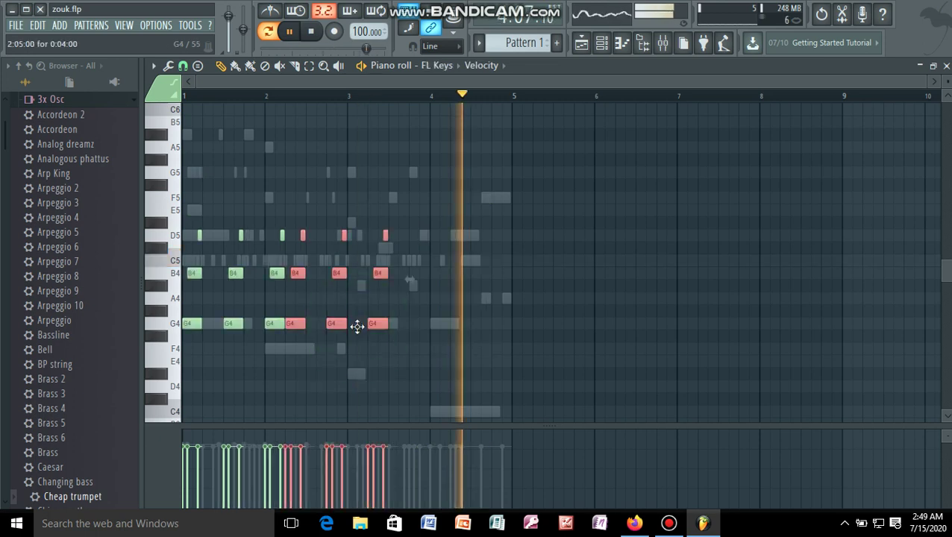
{"action": "right_click", "coordinate": [552, 251]}
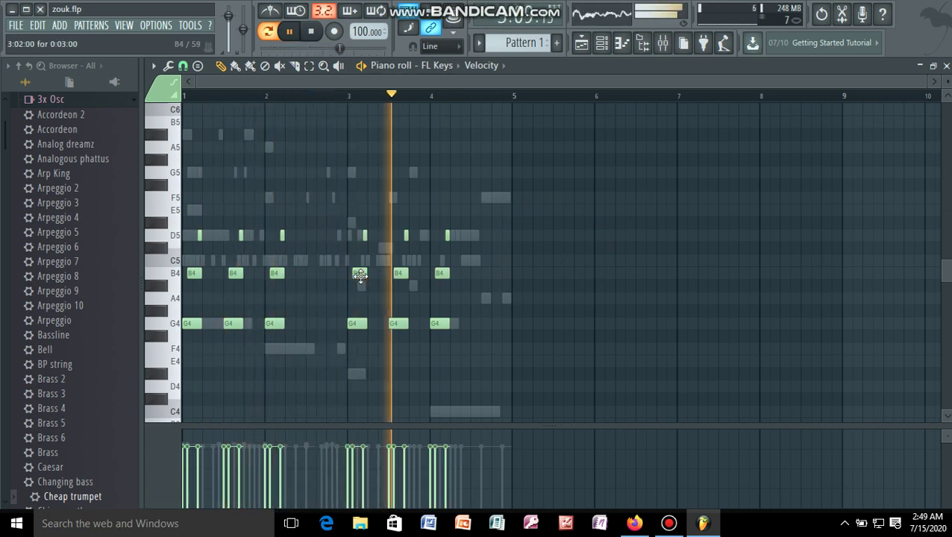
- Reopen the FL Keys part, delete B4 notes in bars 1, 3 and 4, and clear all the remaining FL Keys notes
{"action": "left_click", "coordinate": [604, 45]}
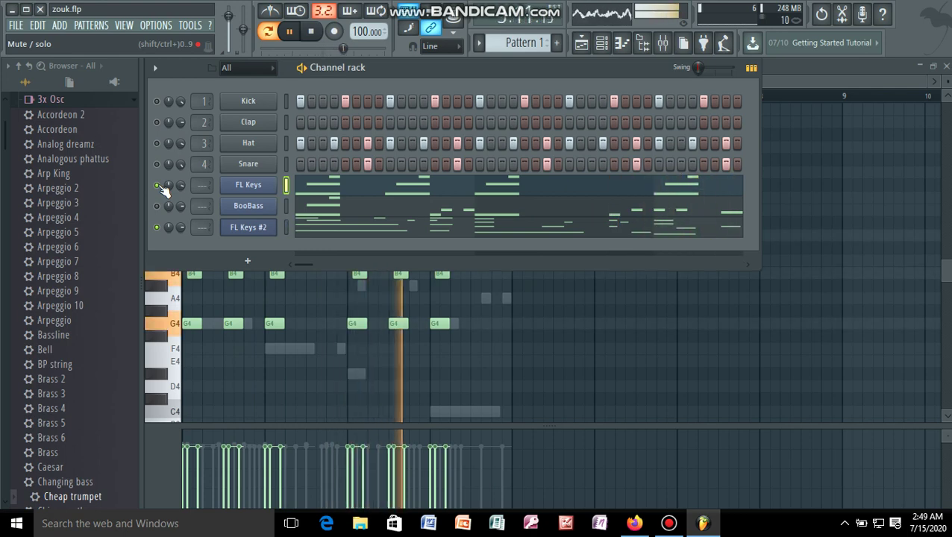
{"action": "left_click", "coordinate": [333, 195]}
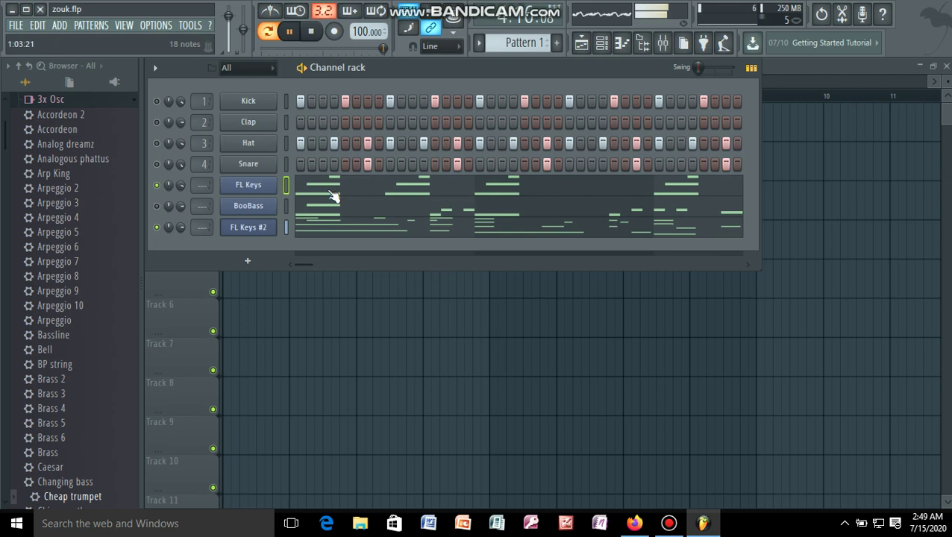
{"action": "left_click", "coordinate": [330, 288]}
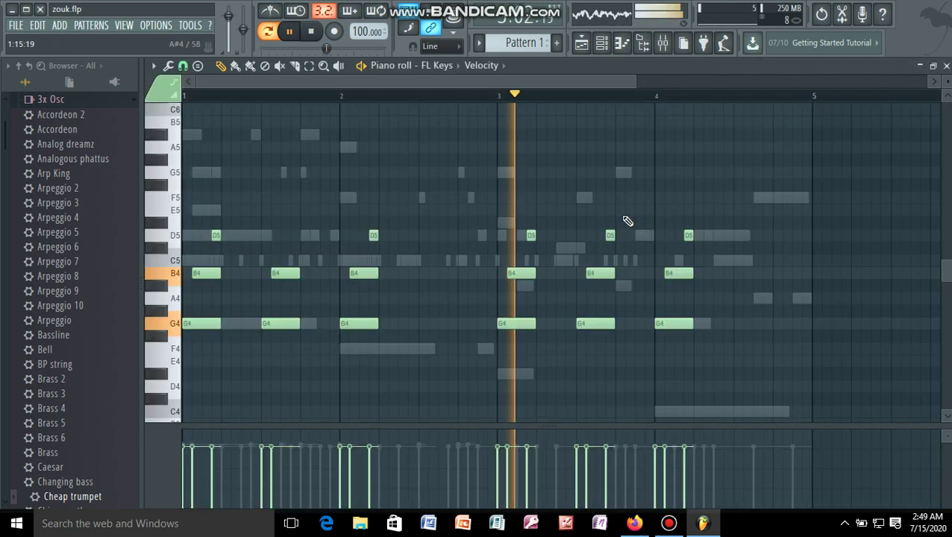
{"action": "right_click", "coordinate": [673, 277]}
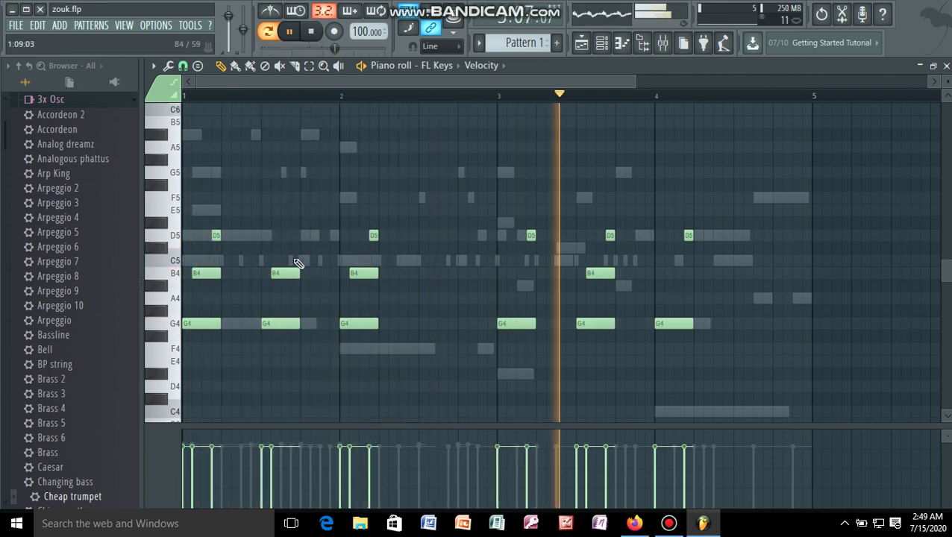
{"action": "right_click", "coordinate": [599, 272]}
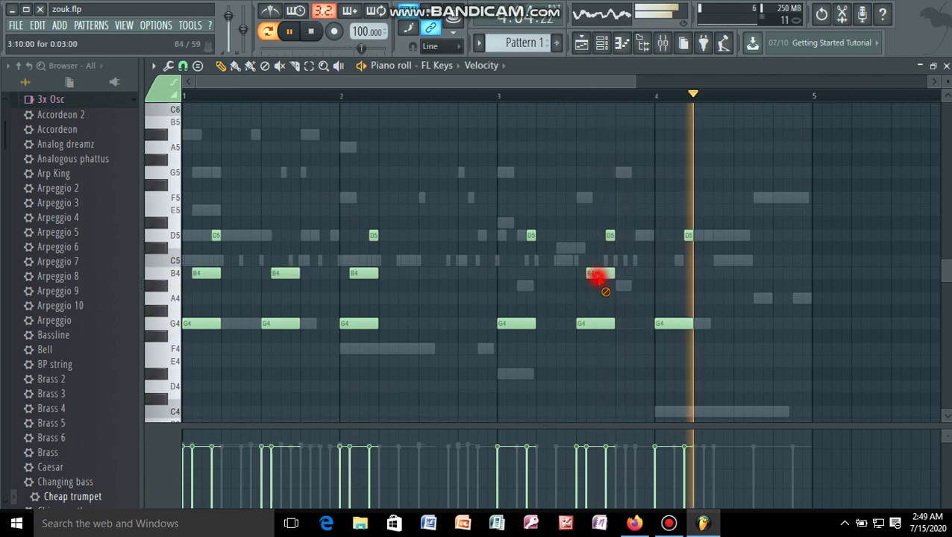
{"action": "right_click", "coordinate": [285, 272]}
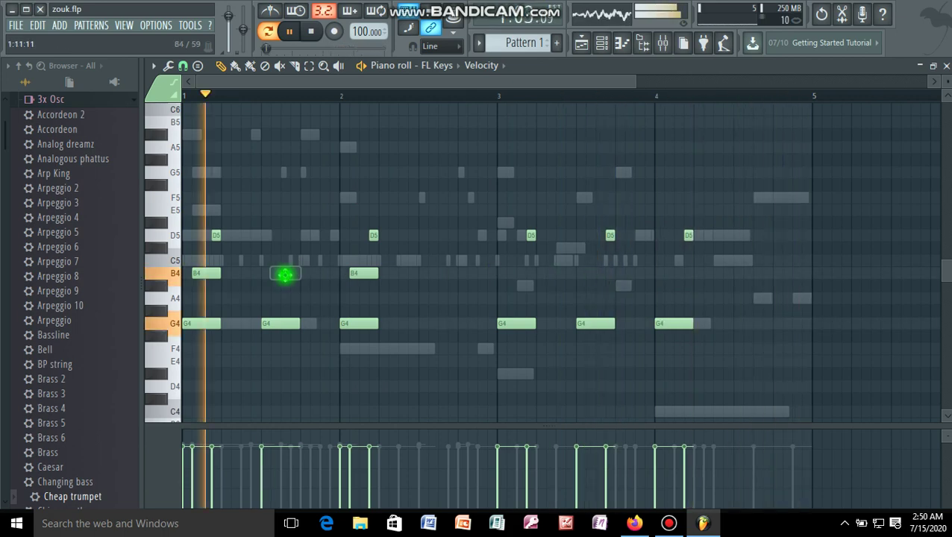
{"action": "left_click", "coordinate": [206, 273]}
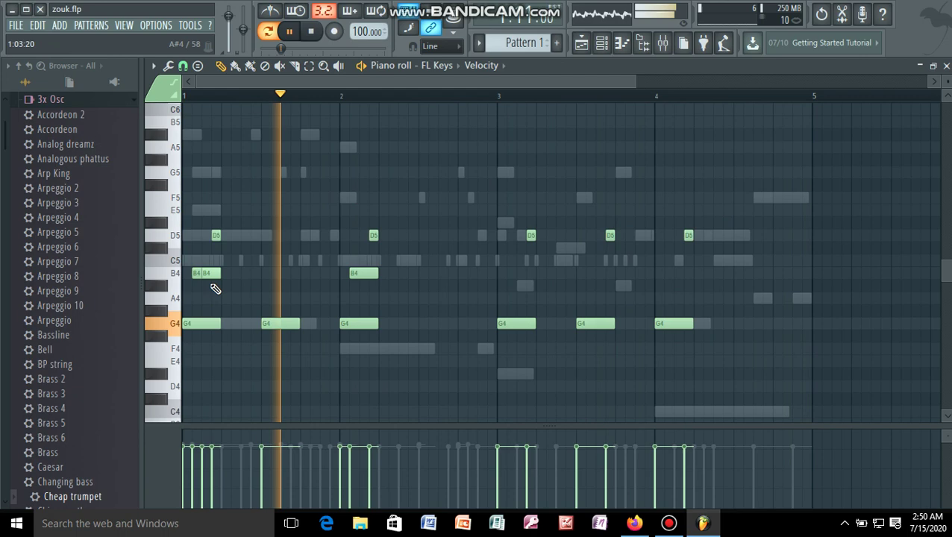
{"action": "right_click", "coordinate": [709, 200]}
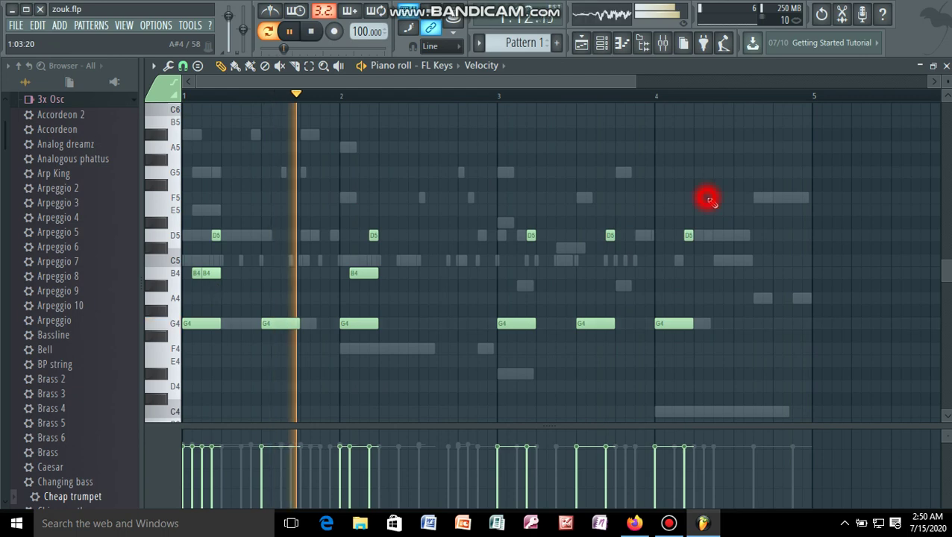
- Set the FL Keys #2 channel volume to about 53% and the BooBass channel volume to 89%, and stop playback
{"action": "key", "text": "F6"}
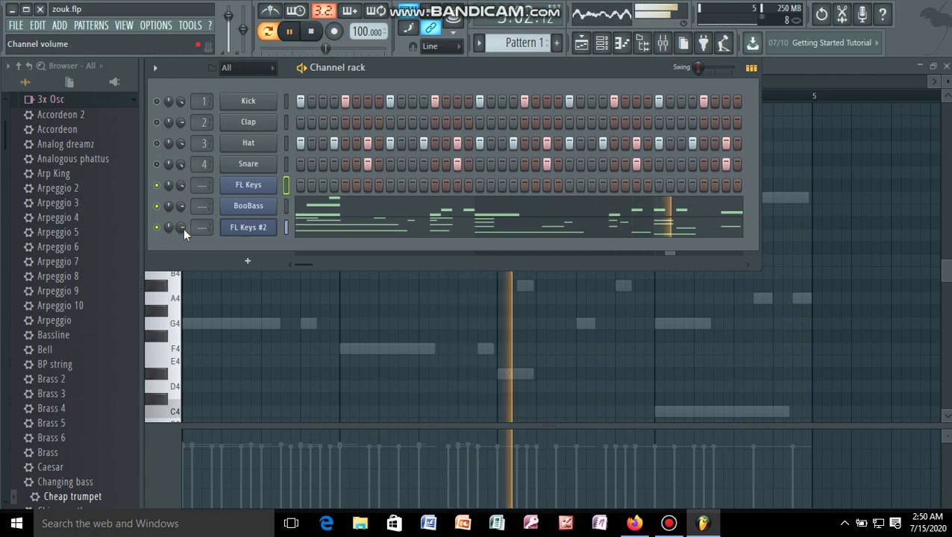
{"action": "left_click_drag", "start_coordinate": [180, 227], "coordinate": [180, 247]}
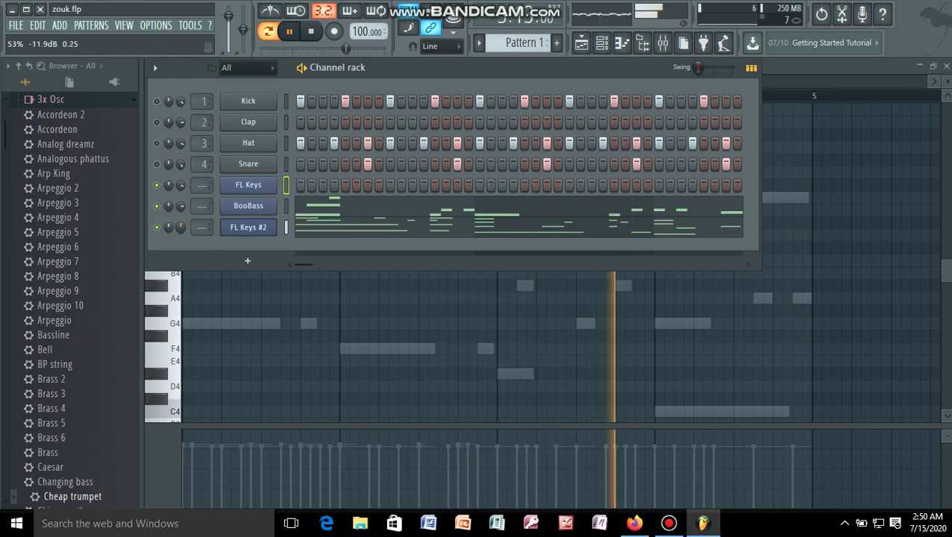
{"action": "mouse_move", "coordinate": [180, 206]}
{"action": "left_mouse_down"}
{"action": "mouse_move", "coordinate": [180, 224]}
{"action": "mouse_move", "coordinate": [182, 206]}
{"action": "left_mouse_up"}
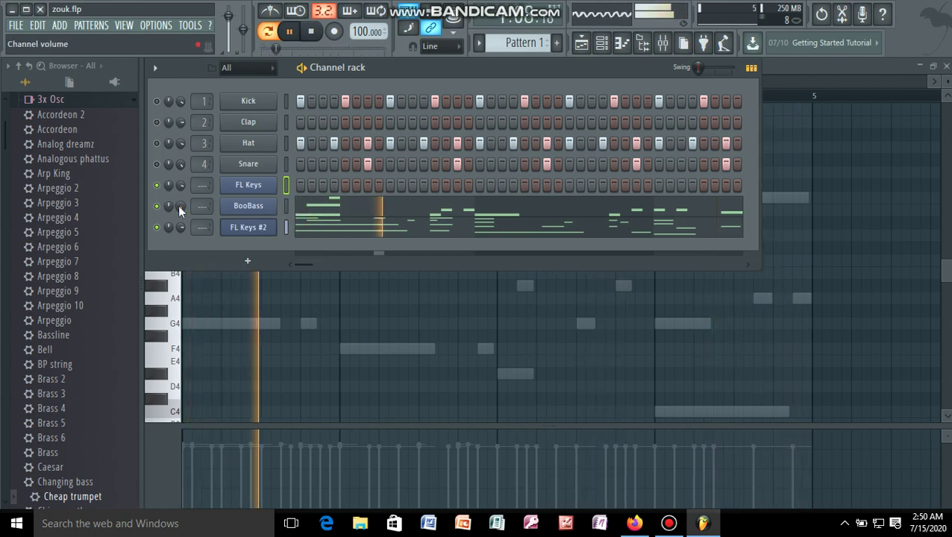
{"action": "scroll", "coordinate": [177, 205], "scroll_direction": "up", "scroll_amount": 3}
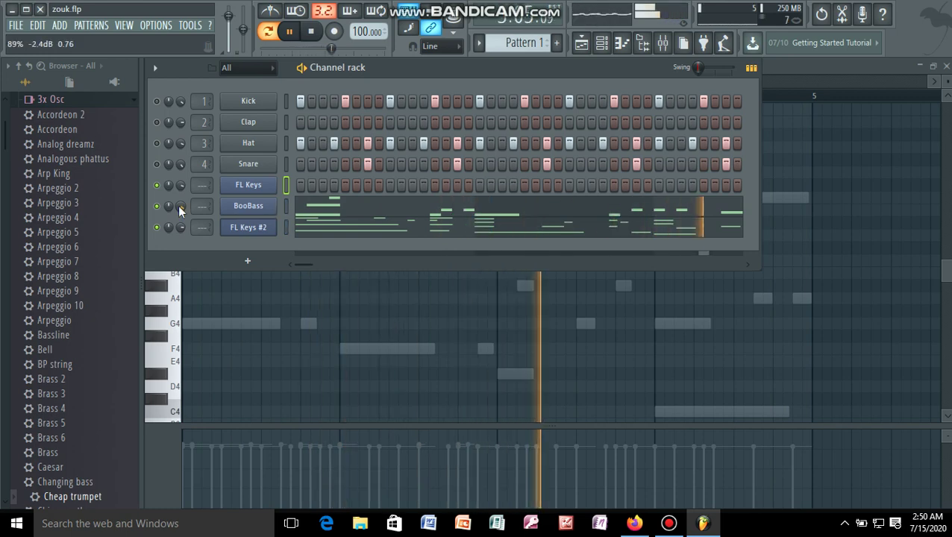
{"action": "key", "text": "space"}
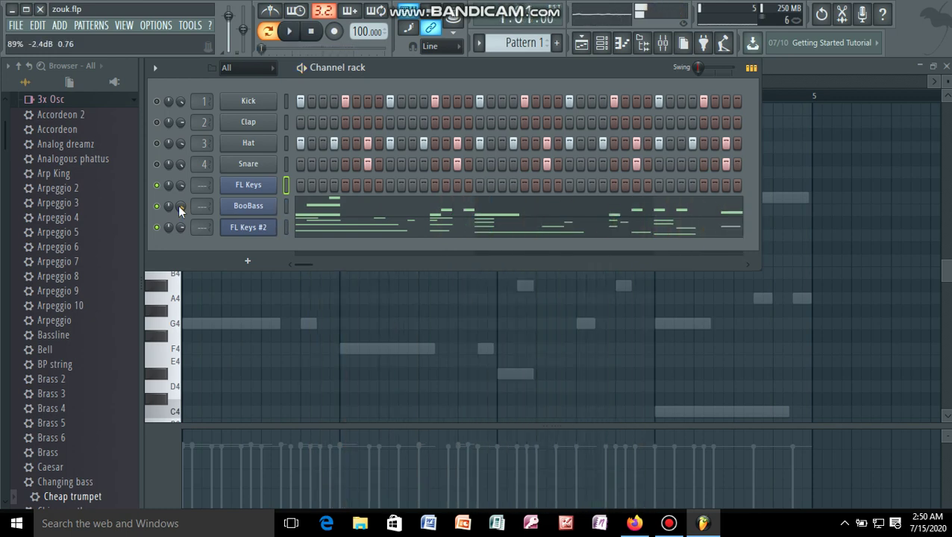
- Start playback of Pattern 1 and unmute the Hat channel
{"action": "key", "text": "space"}
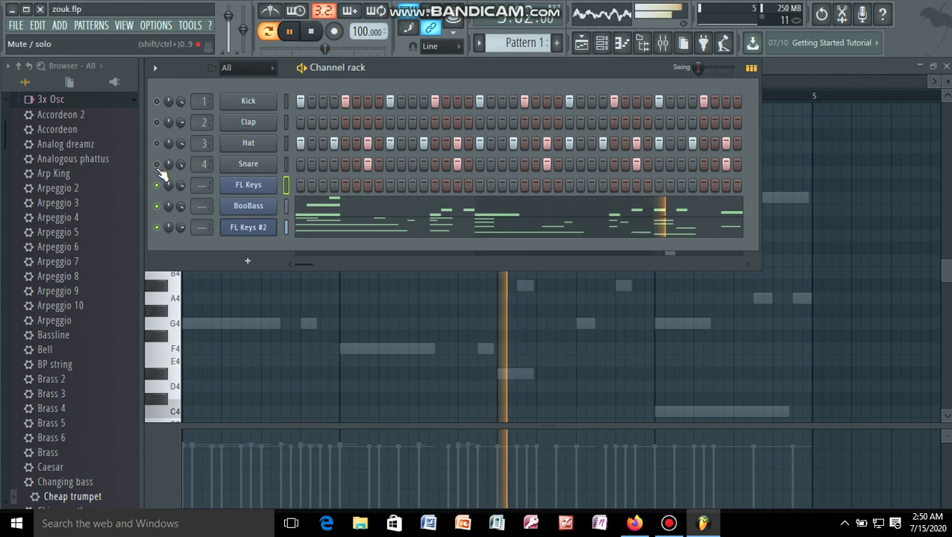
{"action": "left_click", "coordinate": [161, 149]}
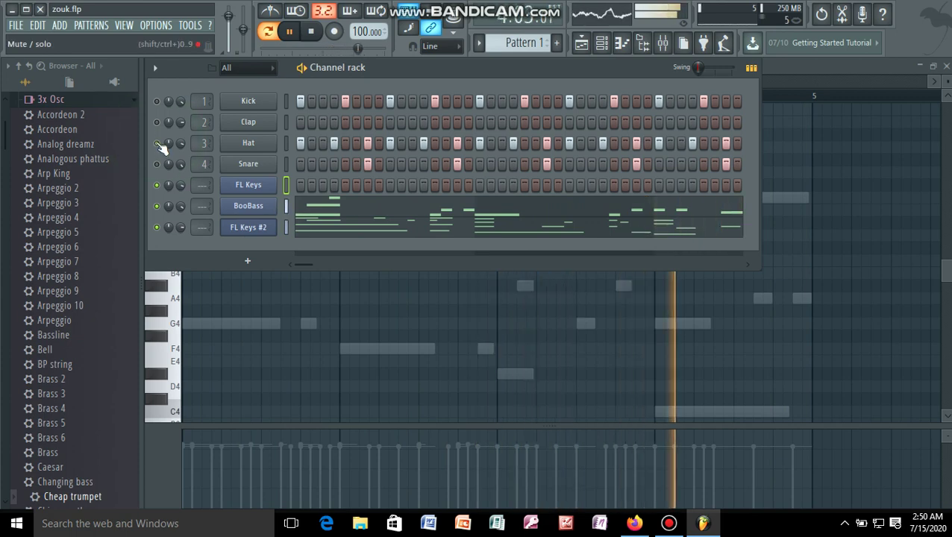
{"action": "right_click", "coordinate": [162, 147]}
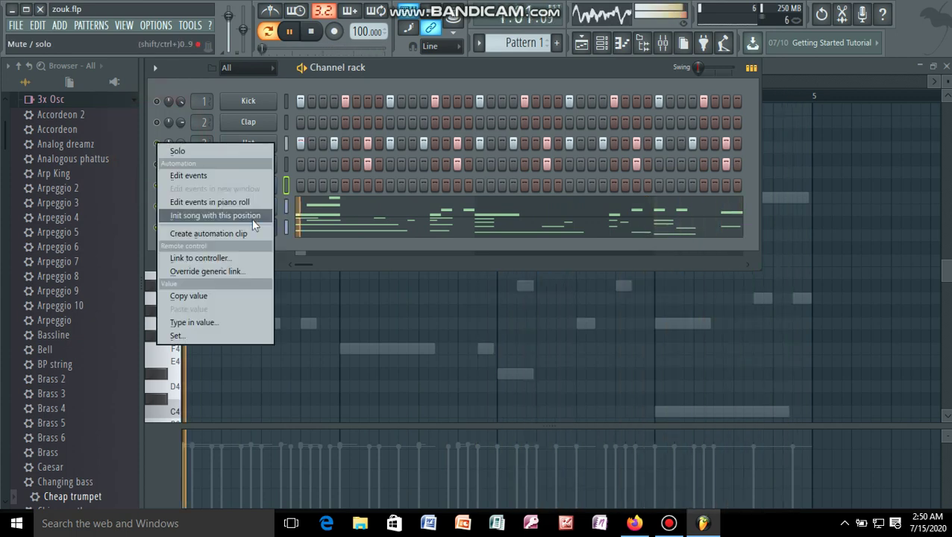
{"action": "left_click", "coordinate": [199, 92]}
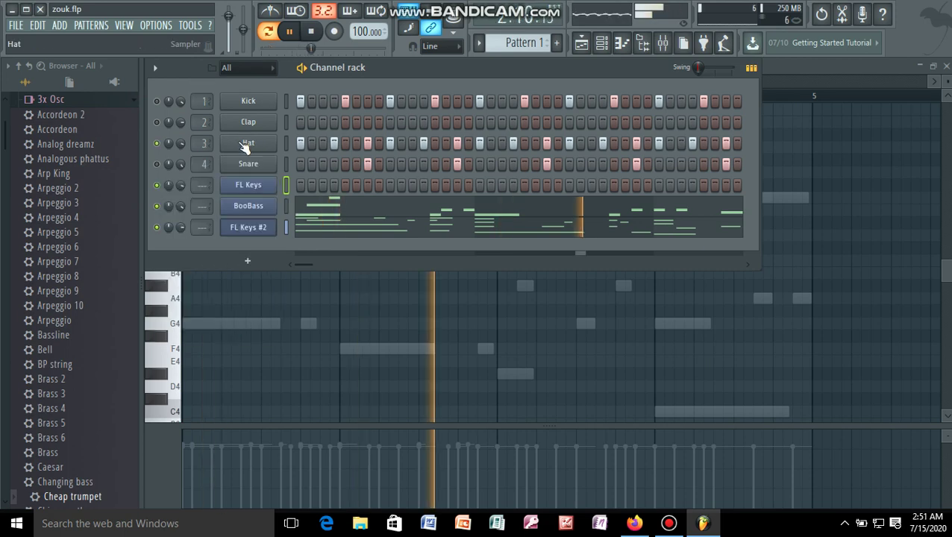
{"action": "left_click", "coordinate": [423, 220]}
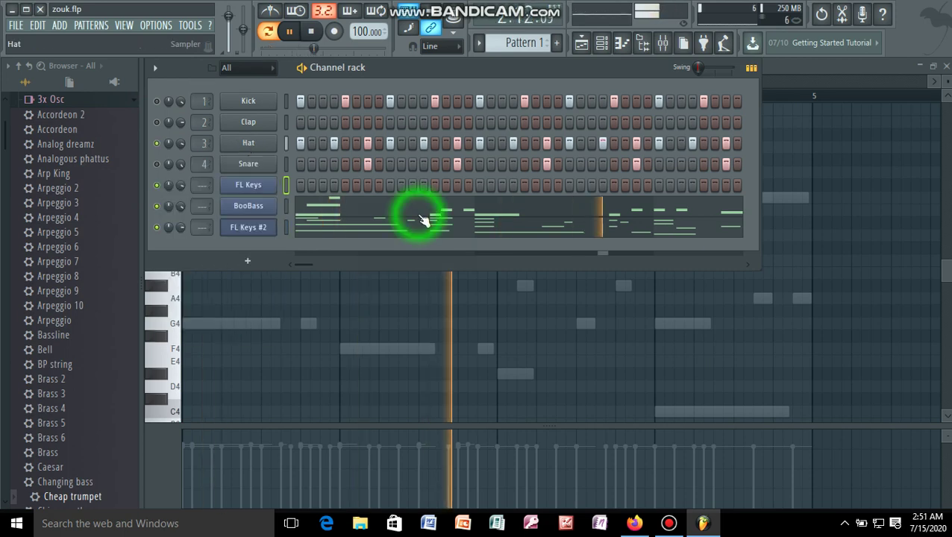
- Try the Hat filled each 4 steps, replace that with a fill each 2 steps, and lower the Hat channel volume
{"action": "right_click", "coordinate": [246, 140]}
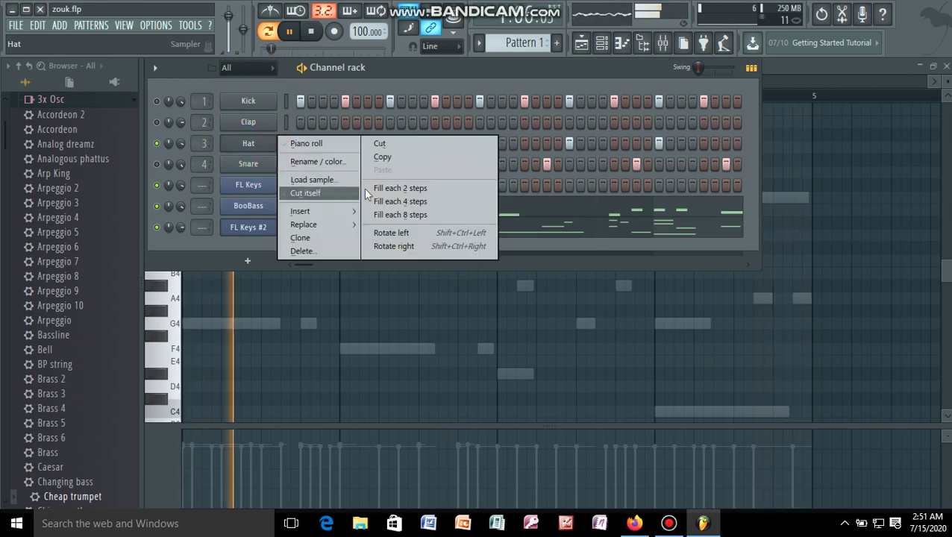
{"action": "left_click", "coordinate": [389, 203]}
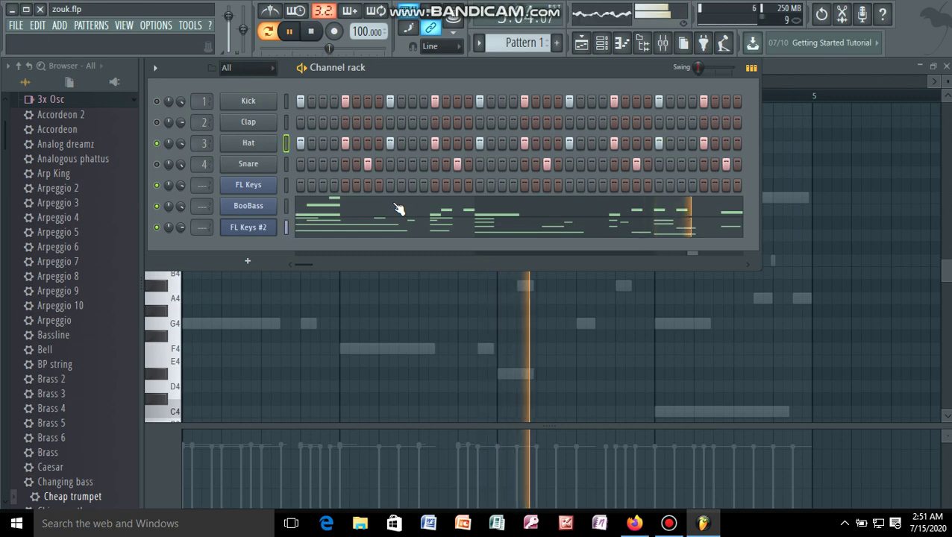
{"action": "right_click", "coordinate": [274, 142]}
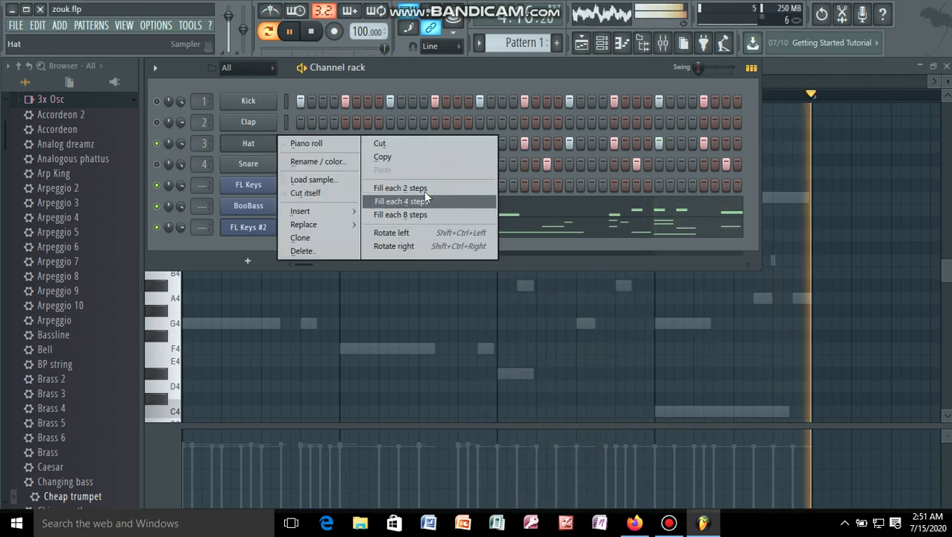
{"action": "left_click", "coordinate": [424, 196]}
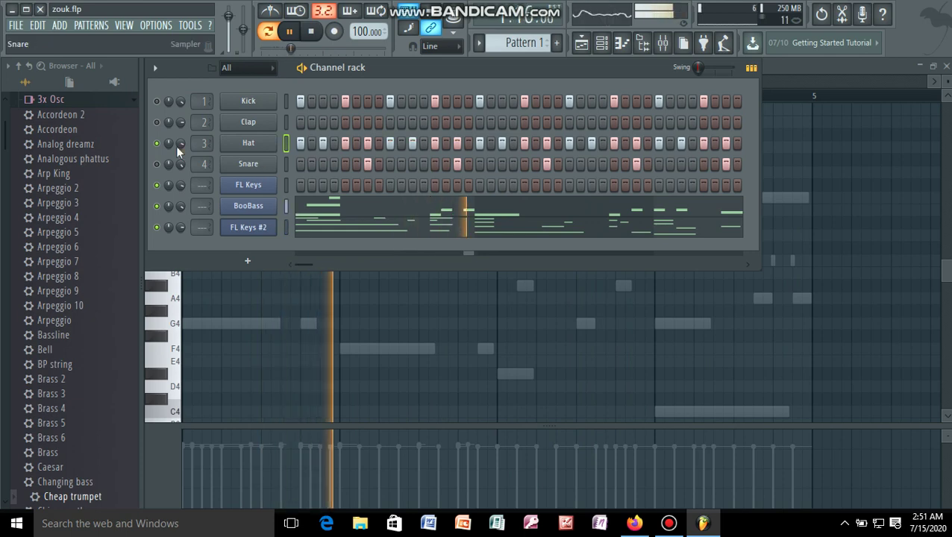
{"action": "left_click_drag", "start_coordinate": [185, 144], "coordinate": [185, 169]}
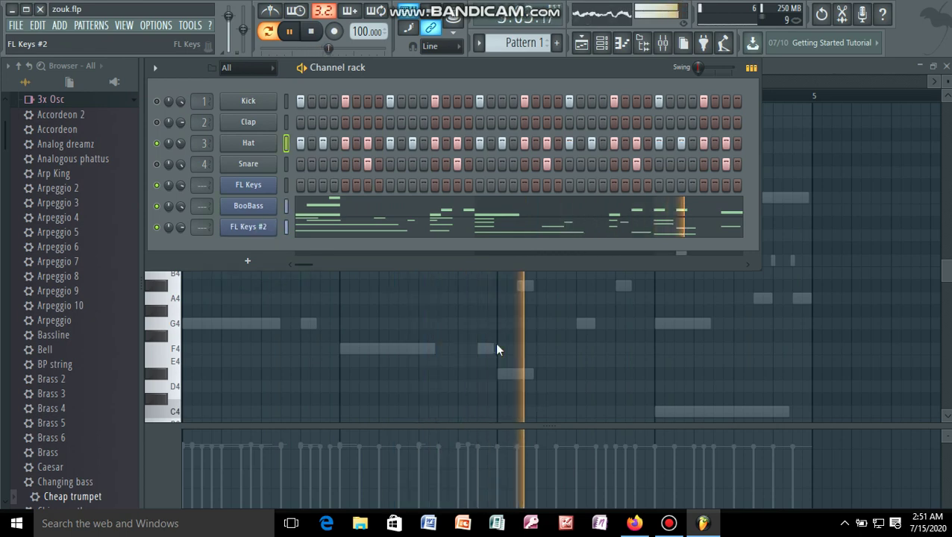
- Switch the FL Keys #2 sampleset to Grand Piano (3 MB) and close the instrument window
{"action": "left_click", "coordinate": [249, 226]}
{"action": "left_click", "coordinate": [529, 320]}
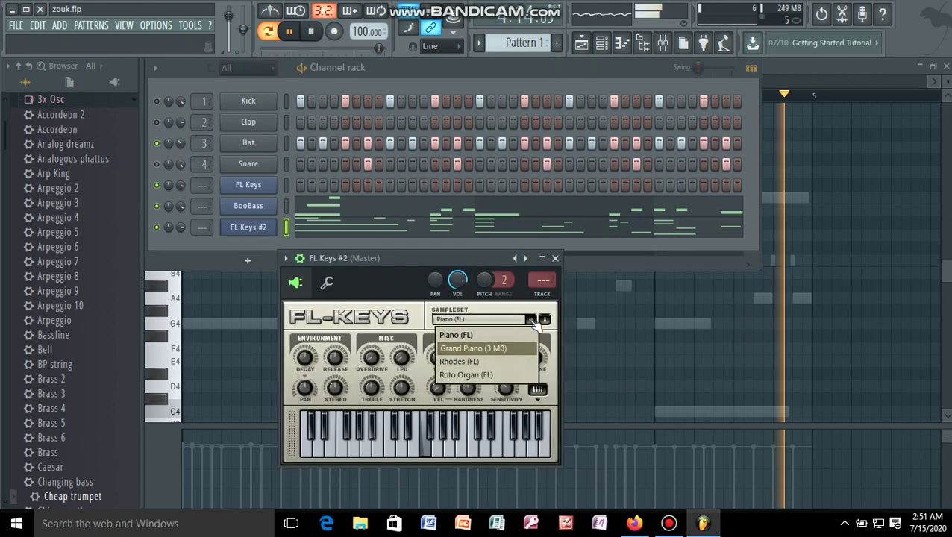
{"action": "left_click", "coordinate": [536, 322]}
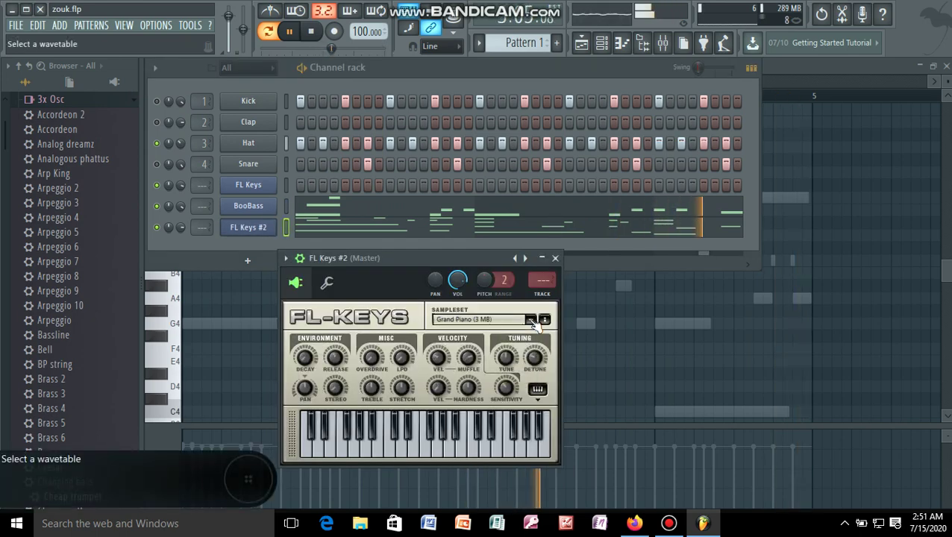
{"action": "left_click", "coordinate": [555, 258]}
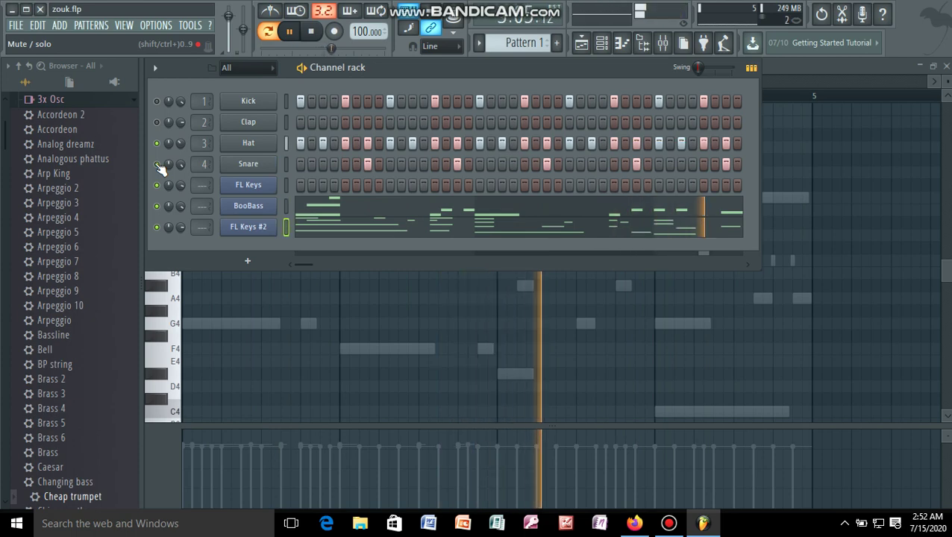
- Unmute the Snare and Clap channels, and unmute the Kick channel briefly before muting it again
{"action": "left_click", "coordinate": [158, 122]}
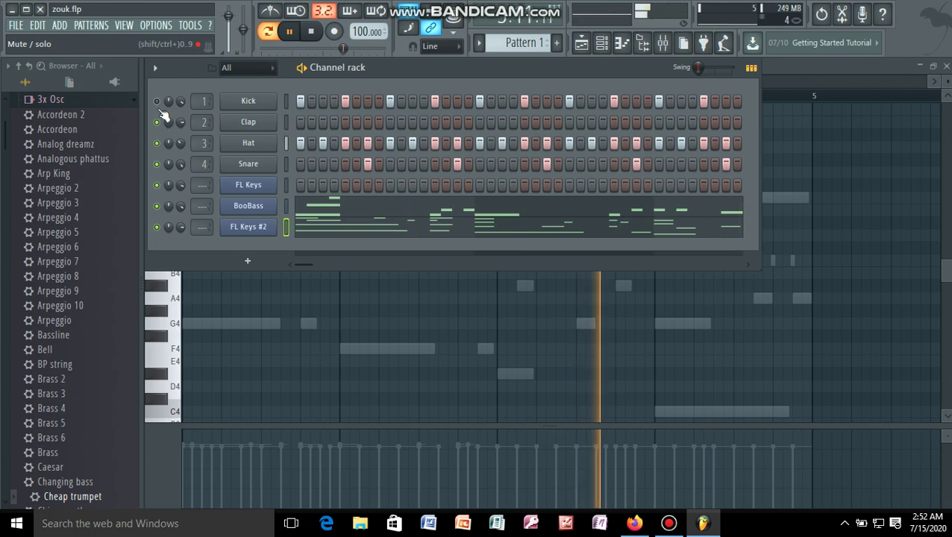
{"action": "left_click", "coordinate": [157, 101]}
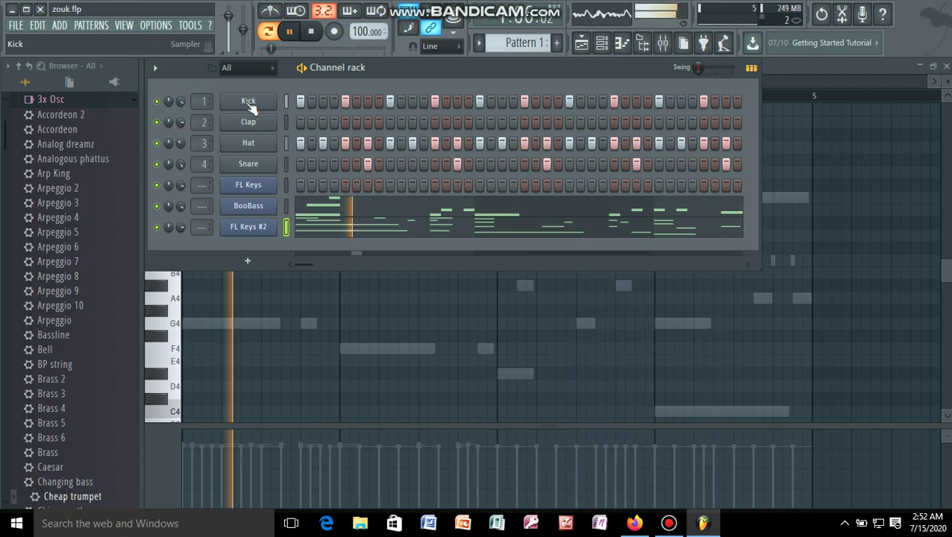
{"action": "left_click", "coordinate": [156, 101]}
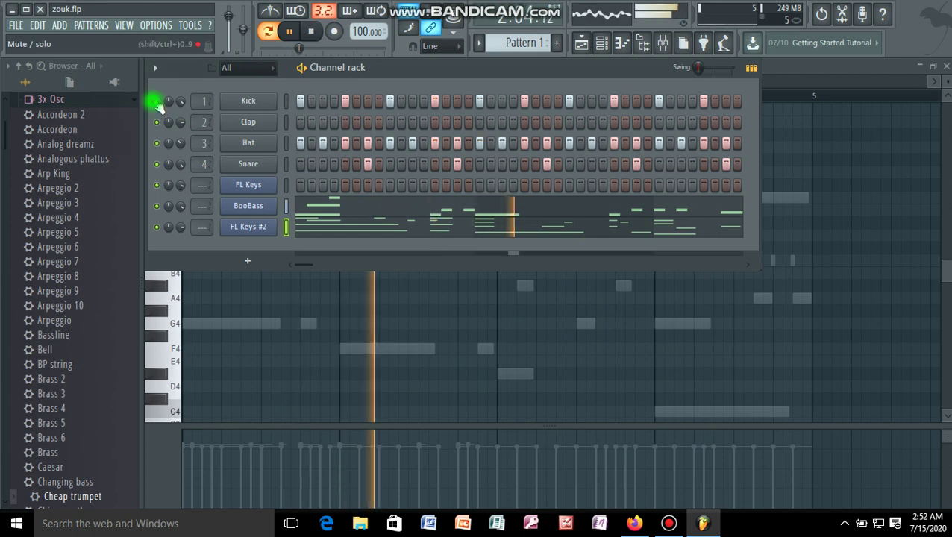
{"action": "right_click", "coordinate": [245, 104]}
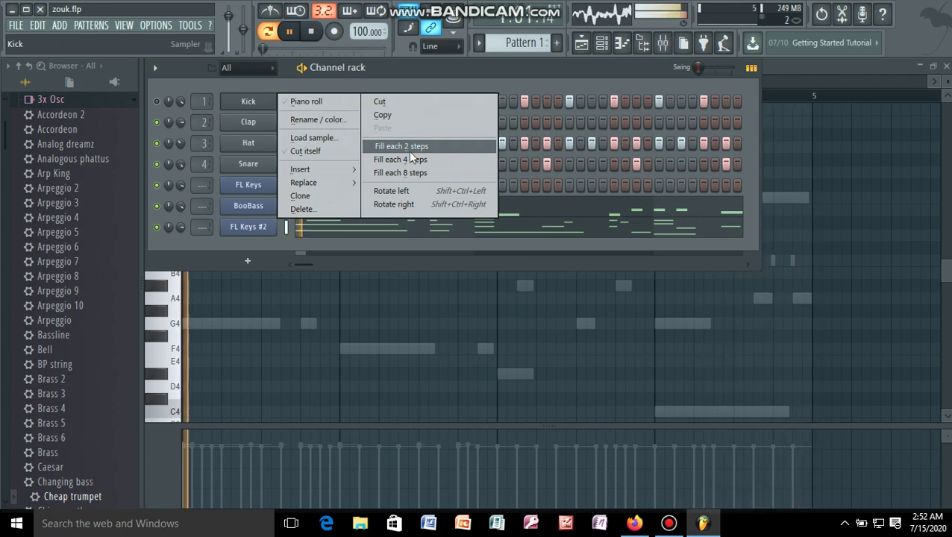
{"action": "mouse_move", "coordinate": [314, 172]}
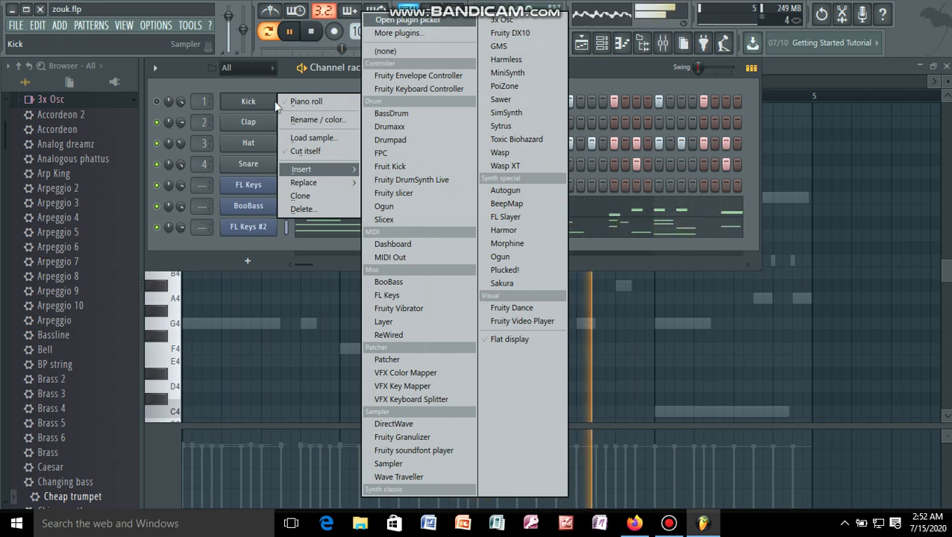
{"action": "left_click", "coordinate": [229, 87]}
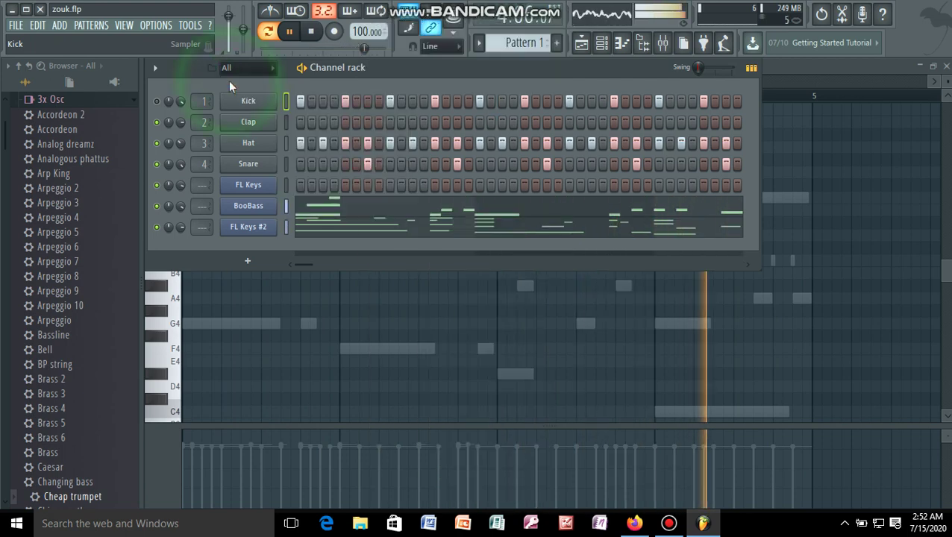
- In the Kick sampler settings, try Reverse, and enable Normalize, Remove DC offset, Reverse polarity, Fade stereo and Swap stereo
{"action": "left_click", "coordinate": [260, 107]}
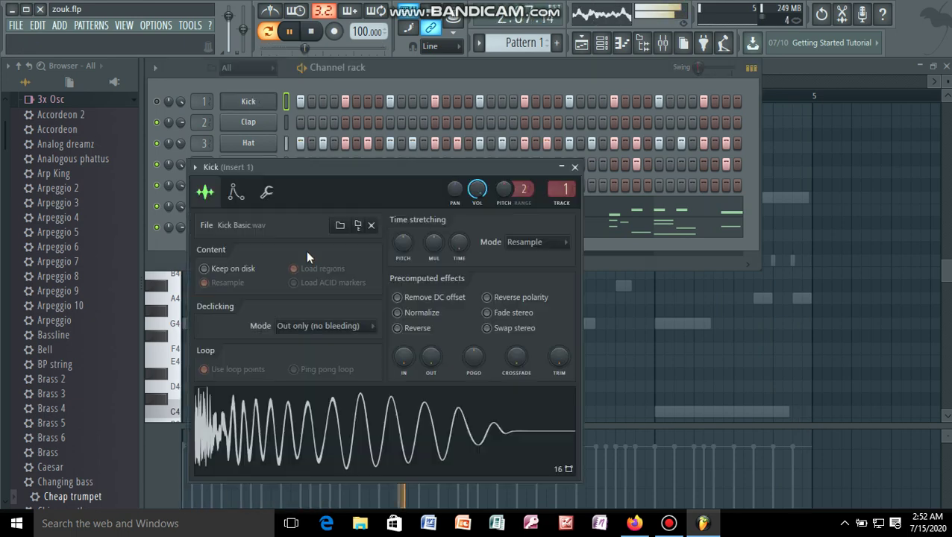
{"action": "left_click", "coordinate": [397, 329]}
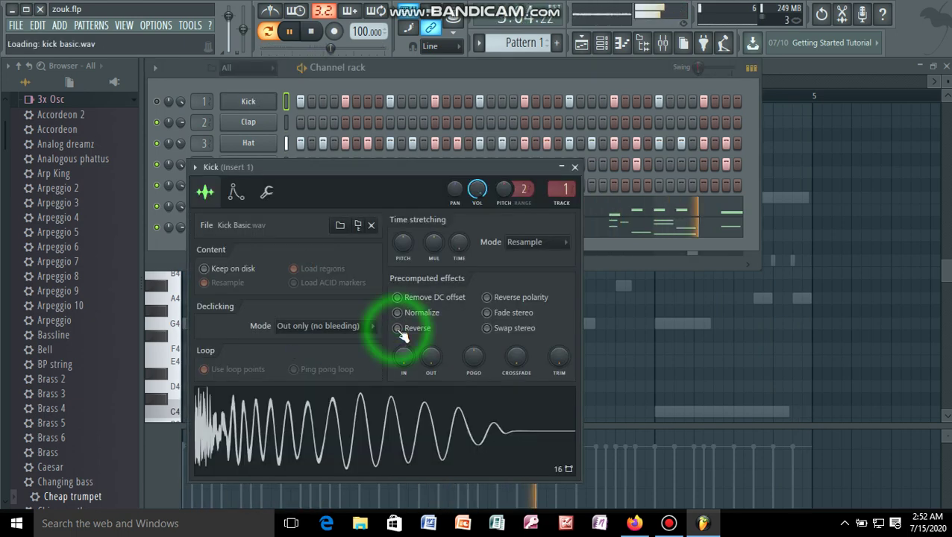
{"action": "left_click", "coordinate": [397, 314]}
{"action": "left_click", "coordinate": [398, 328]}
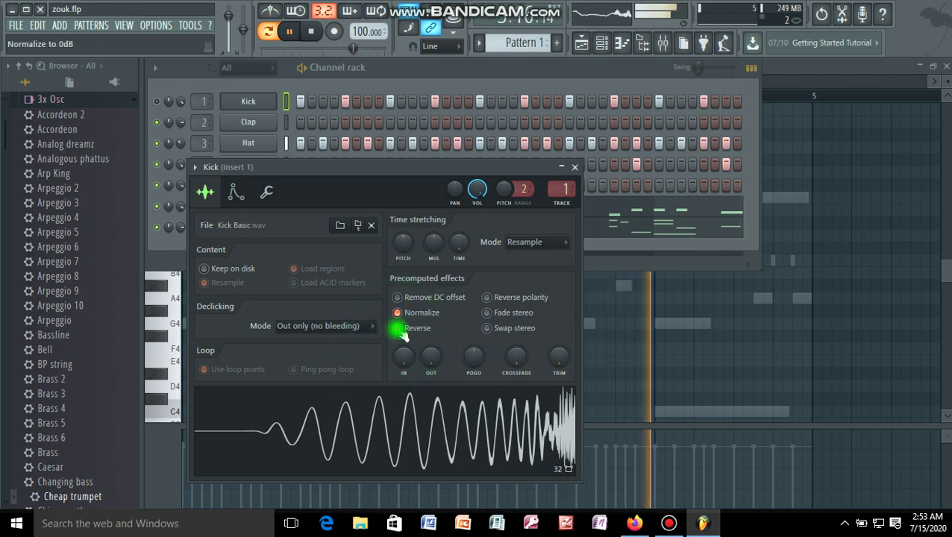
{"action": "left_click", "coordinate": [398, 297]}
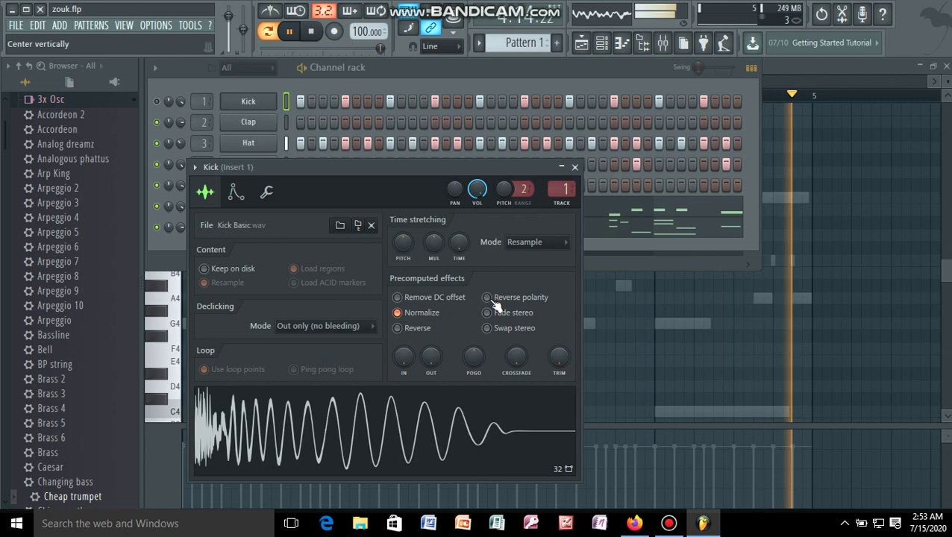
{"action": "left_click", "coordinate": [486, 297]}
{"action": "left_click", "coordinate": [487, 312]}
{"action": "left_click", "coordinate": [487, 329]}
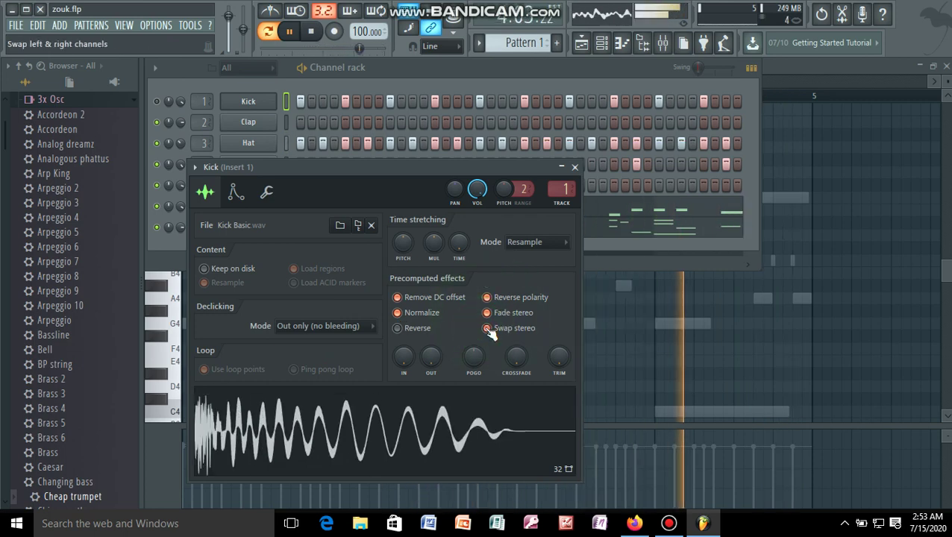
- Set the Kick sample's declicking mode to Smooth (bleeding) and close the Kick settings
{"action": "left_click", "coordinate": [372, 328]}
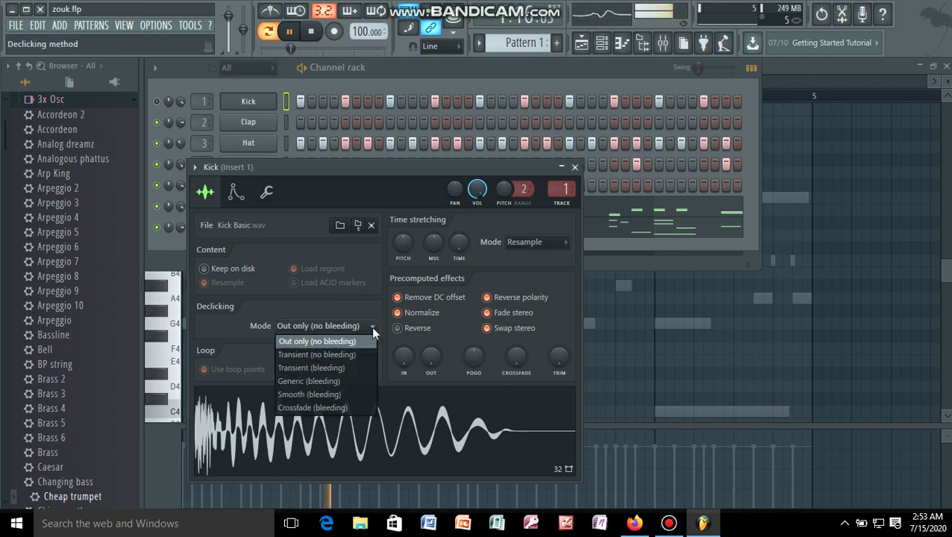
{"action": "left_click", "coordinate": [339, 393]}
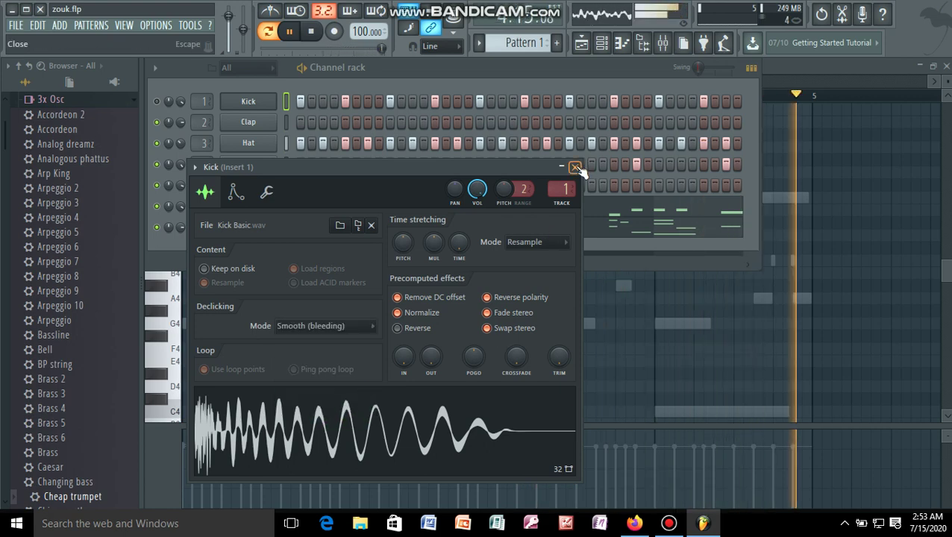
{"action": "key", "text": "Escape"}
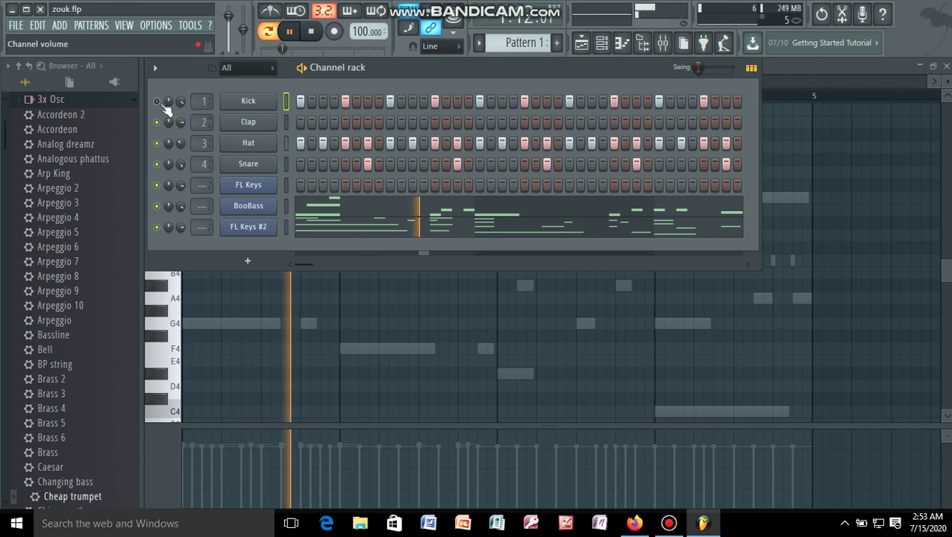
- Clear all the Kick steps in the pattern, including the remaining ones at 3:09 and 3:13
{"action": "left_click", "coordinate": [286, 102]}
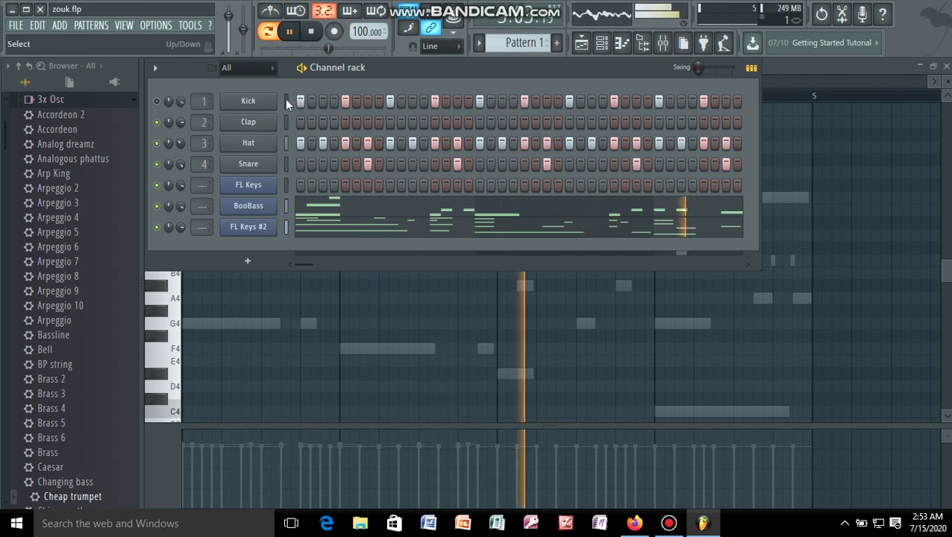
{"action": "left_click_drag", "start_coordinate": [285, 98], "coordinate": [436, 95]}
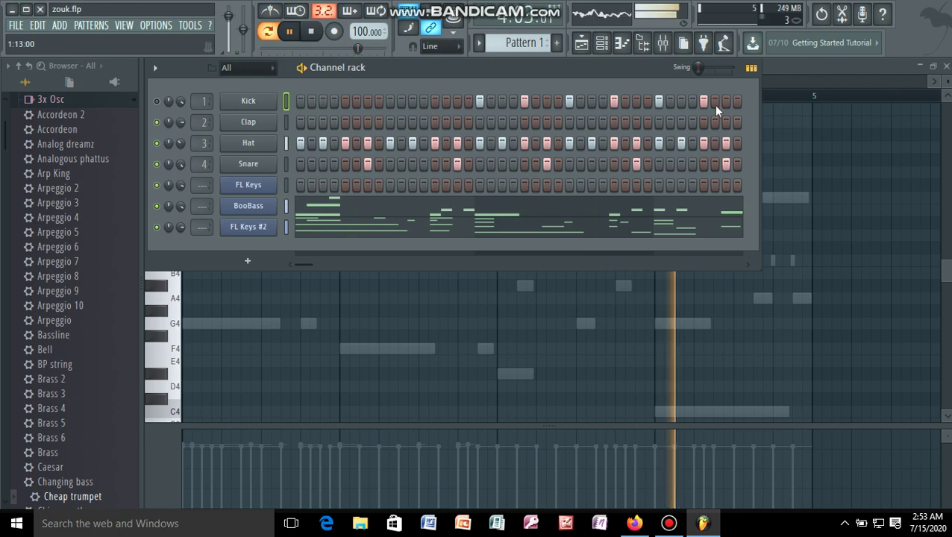
{"action": "scroll", "coordinate": [304, 259], "scroll_direction": "right", "scroll_amount": 4}
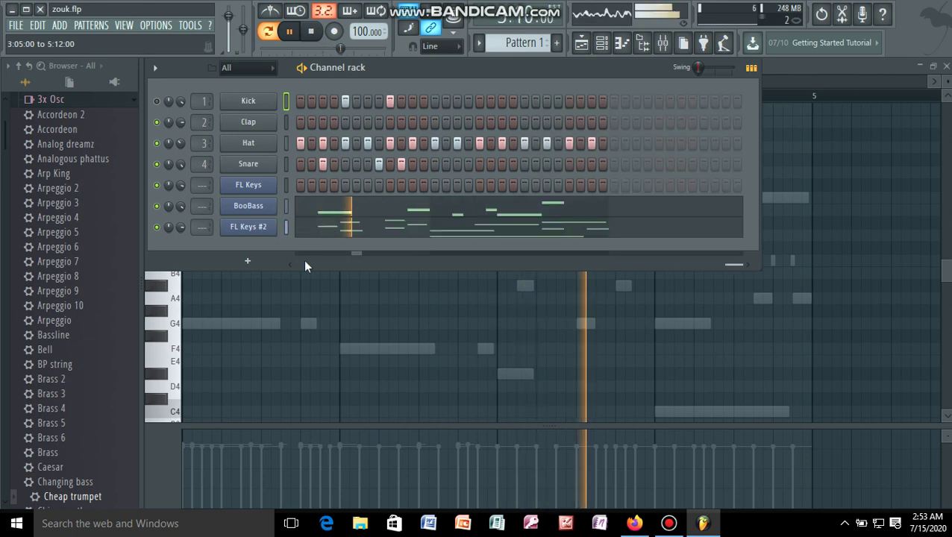
{"action": "left_click", "coordinate": [358, 106]}
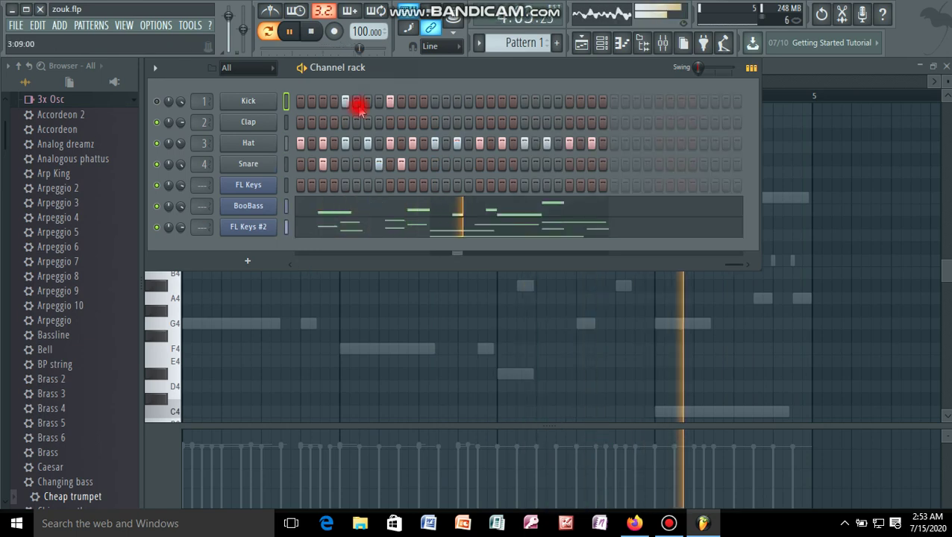
{"action": "left_click", "coordinate": [346, 101]}
{"action": "left_click", "coordinate": [389, 100]}
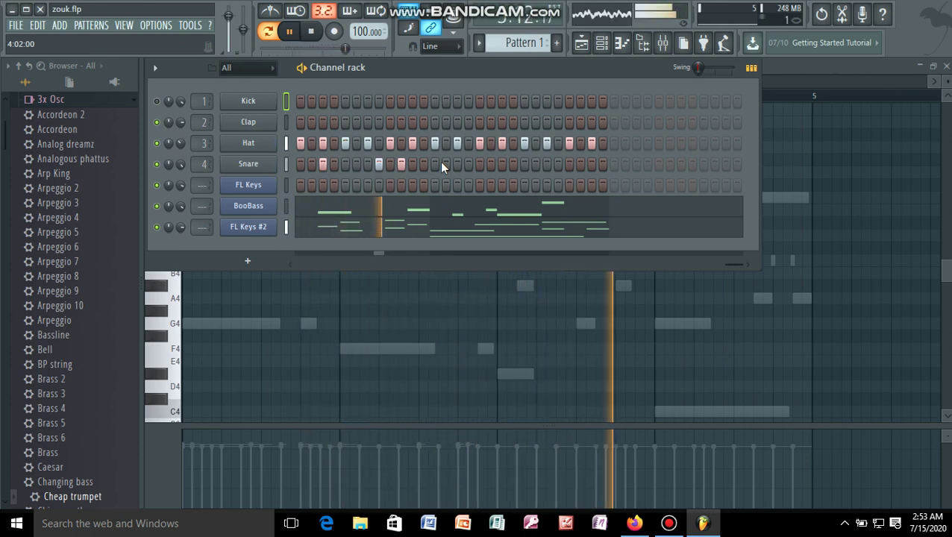
- Add Snare steps in bar 4 at 4:01, 4:04 and 4:07
{"action": "left_click", "coordinate": [434, 163]}
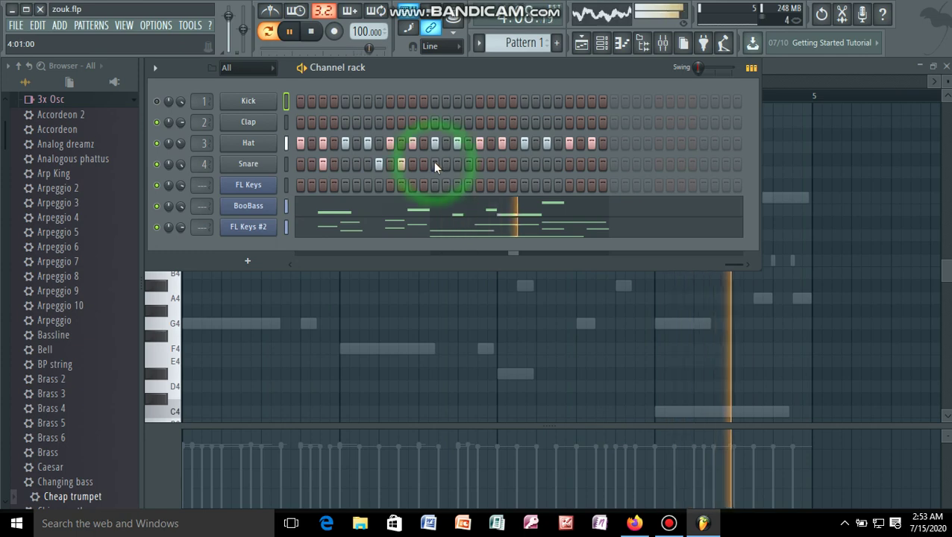
{"action": "left_click", "coordinate": [468, 164]}
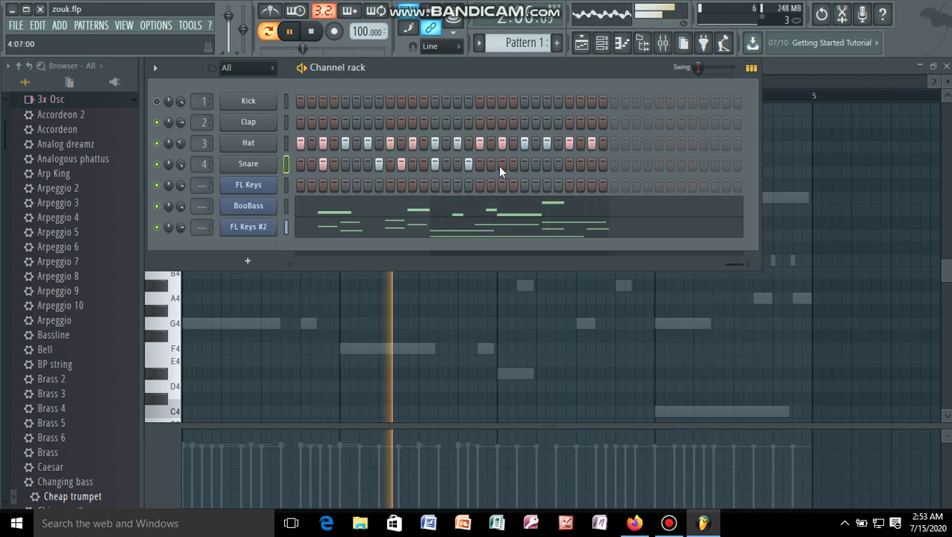
{"action": "left_click_drag", "start_coordinate": [500, 165], "coordinate": [523, 165]}
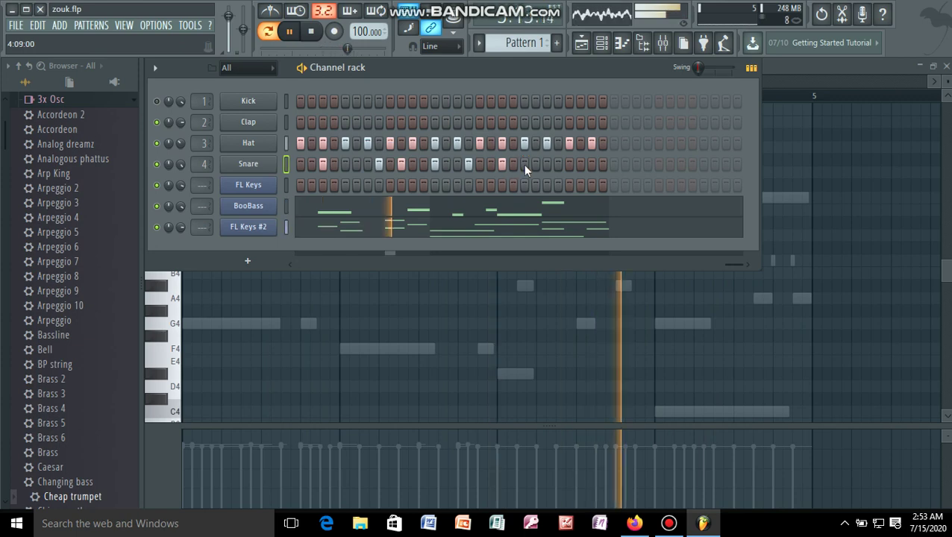
- Try a Snare step at 4:09, and clear the Snare steps at 4:07, 4:04 and 4:01
{"action": "left_click", "coordinate": [523, 164]}
{"action": "left_click", "coordinate": [523, 164]}
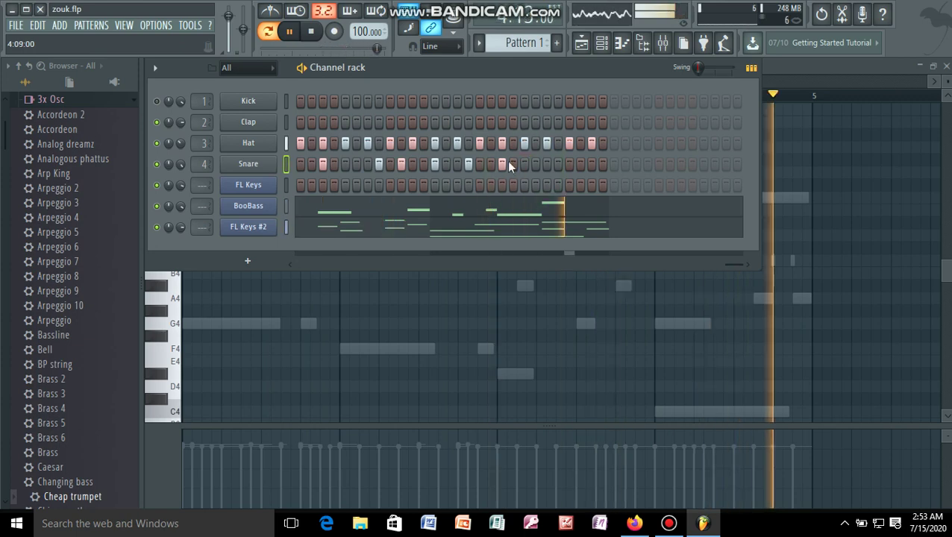
{"action": "left_click", "coordinate": [503, 163]}
{"action": "left_click", "coordinate": [468, 163]}
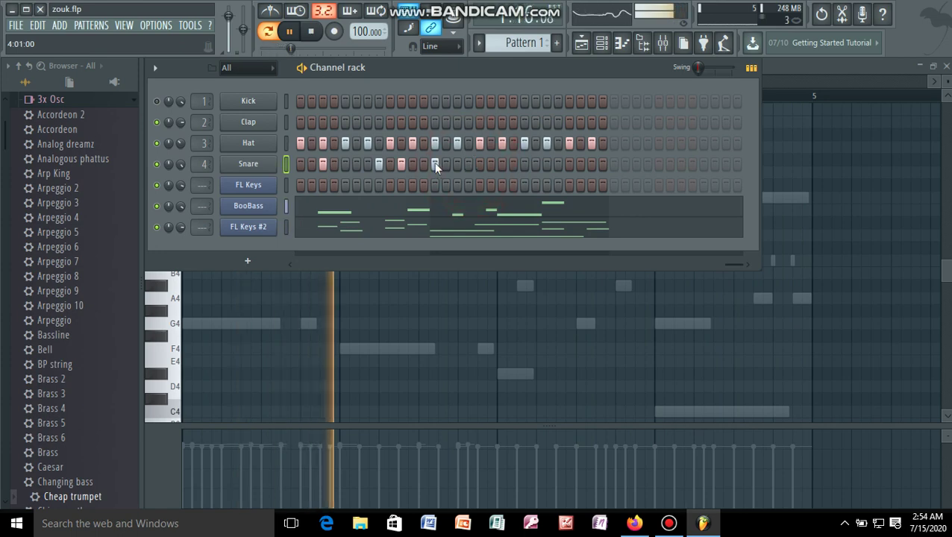
{"action": "left_click", "coordinate": [434, 163]}
- Try a single Snare step in bar 4, moving it from 4:03 to 4:04 to 4:05
{"action": "left_click", "coordinate": [458, 166]}
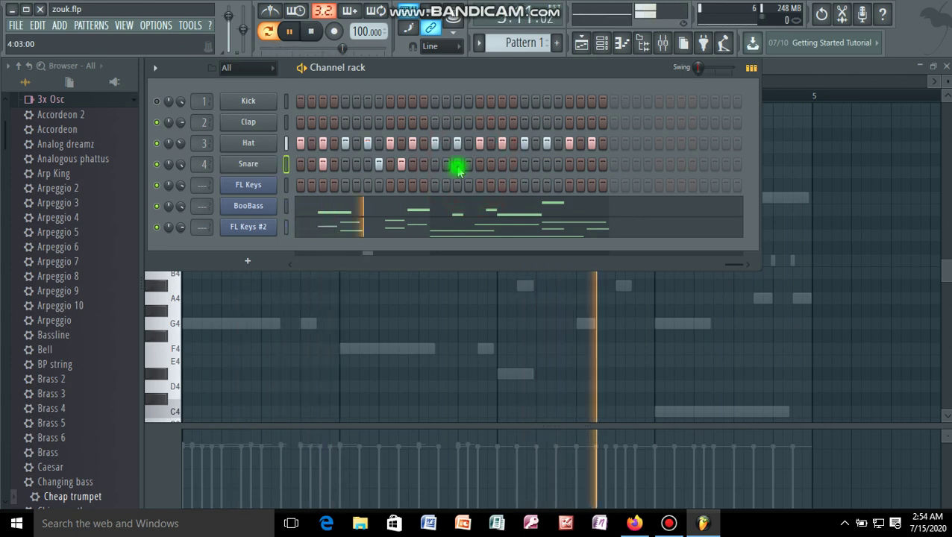
{"action": "left_click", "coordinate": [456, 166]}
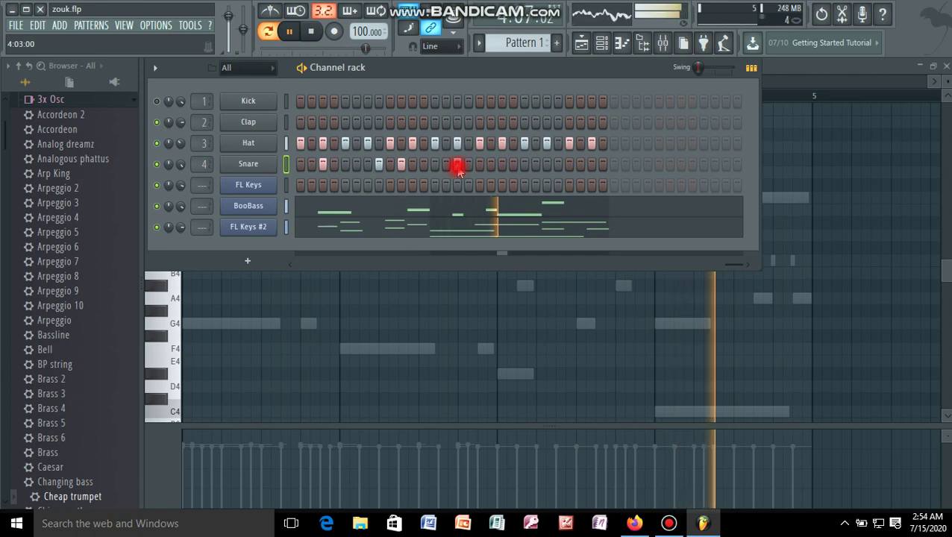
{"action": "left_click", "coordinate": [468, 167]}
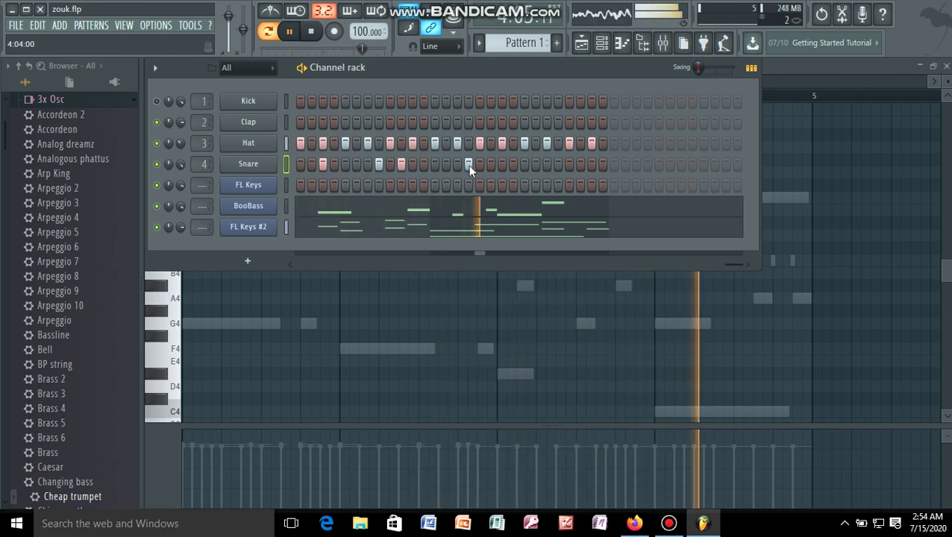
{"action": "left_click", "coordinate": [468, 165]}
{"action": "left_click", "coordinate": [479, 164]}
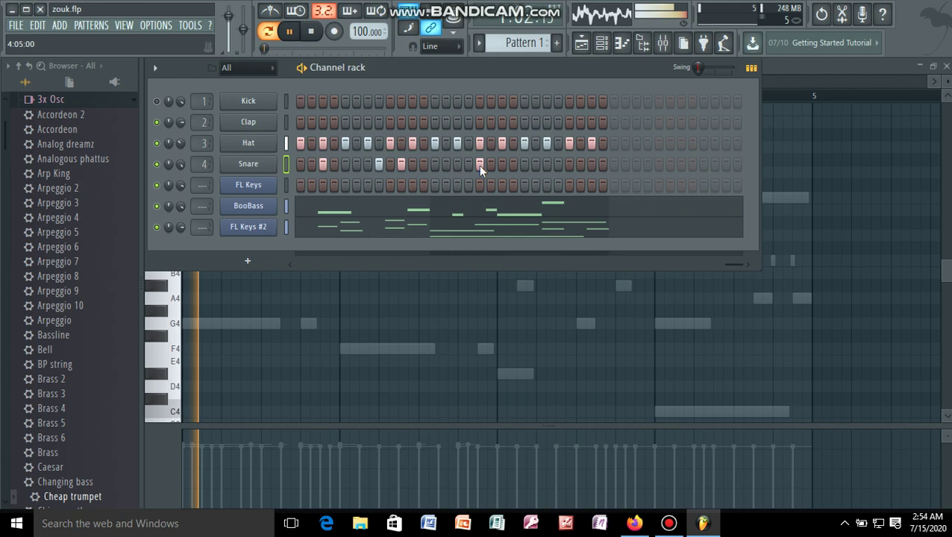
- Add a Snare step at 4:11, and clear the trial Snare steps at 4:15 and 4:13
{"action": "left_click", "coordinate": [547, 164]}
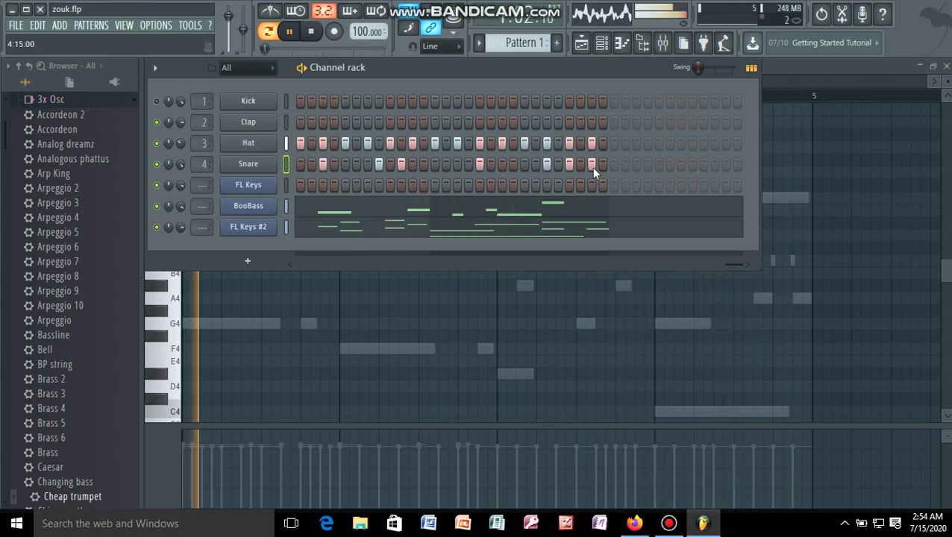
{"action": "left_click", "coordinate": [593, 168]}
{"action": "left_click", "coordinate": [565, 163]}
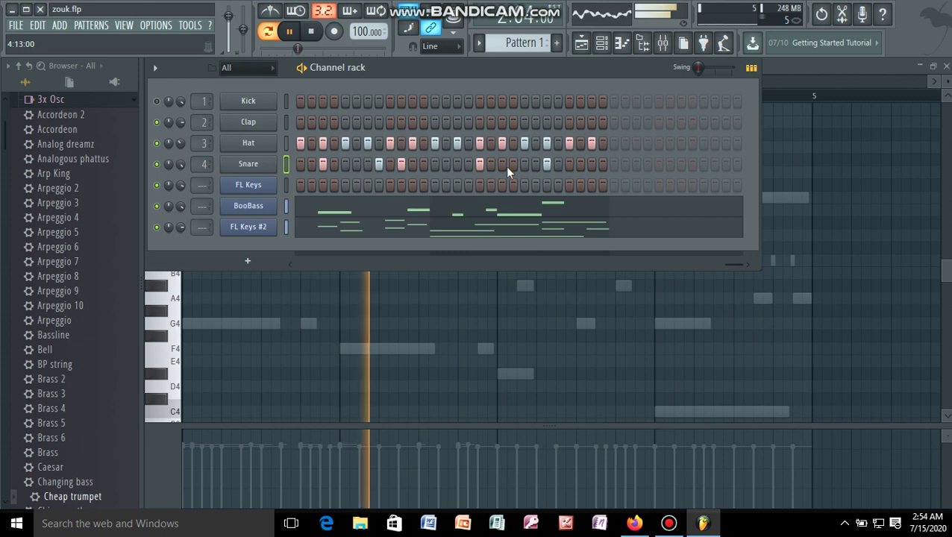
- Try Snare steps at 4:03 and 4:06 in place of the one at 4:05, and clear them
{"action": "left_click", "coordinate": [457, 163]}
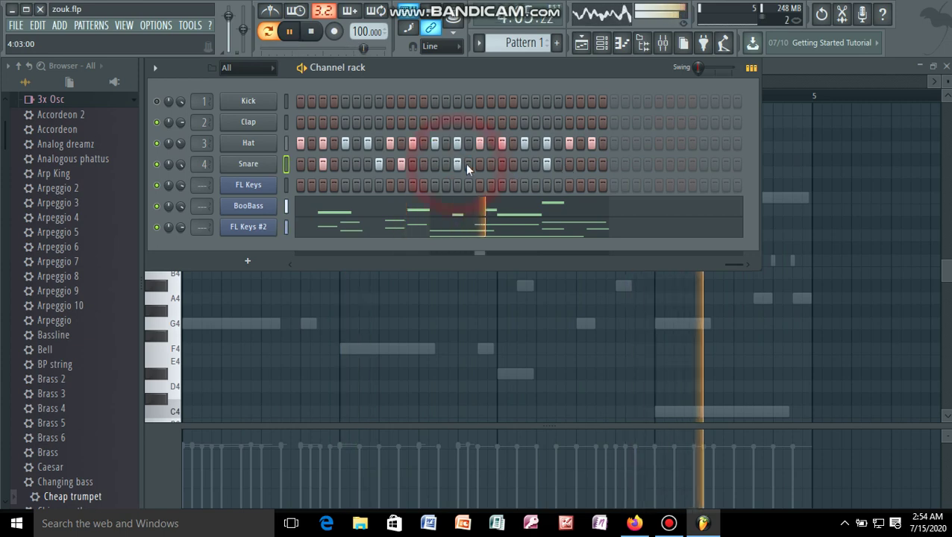
{"action": "left_click", "coordinate": [490, 164]}
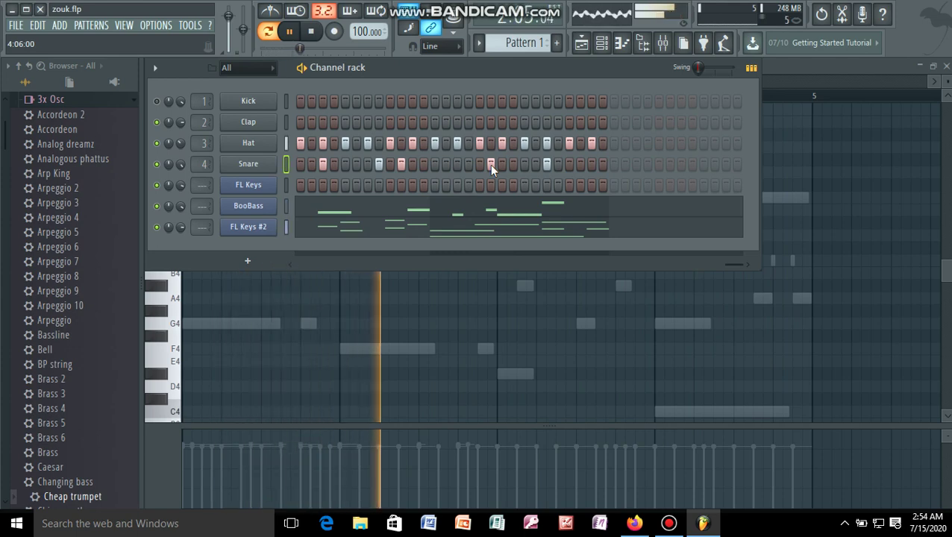
{"action": "left_click", "coordinate": [489, 164]}
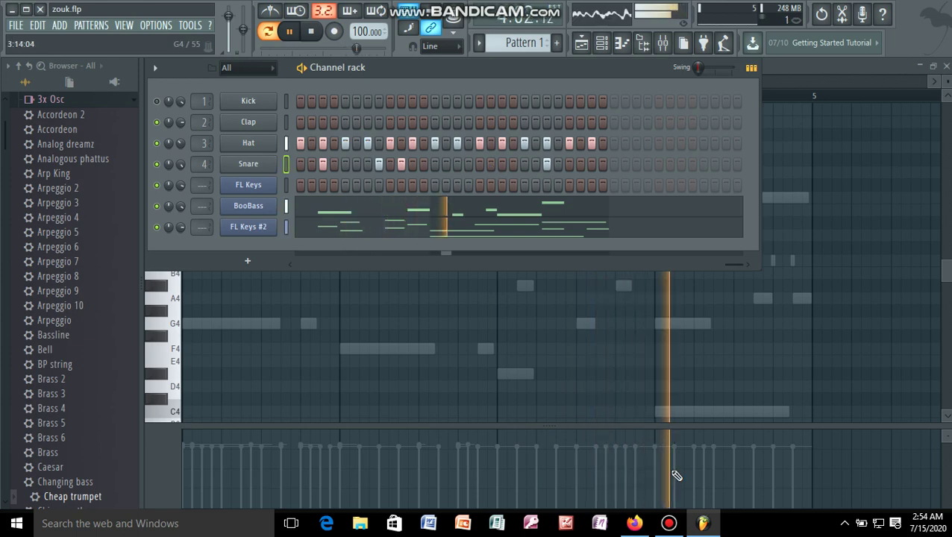
{"action": "left_click", "coordinate": [665, 531]}
{"action": "left_click", "coordinate": [666, 531]}
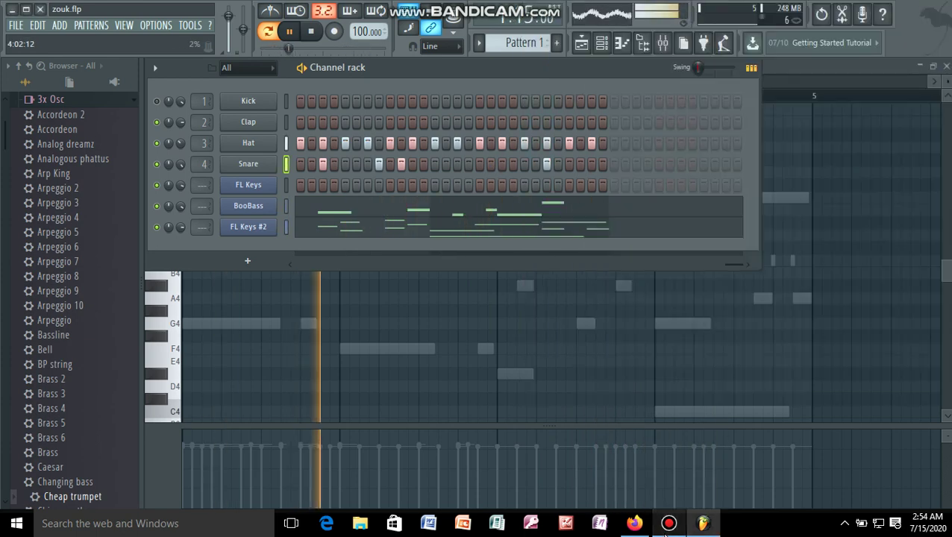
- Open the FL Keys #2 channel's notes in the piano roll
{"action": "left_click", "coordinate": [242, 230]}
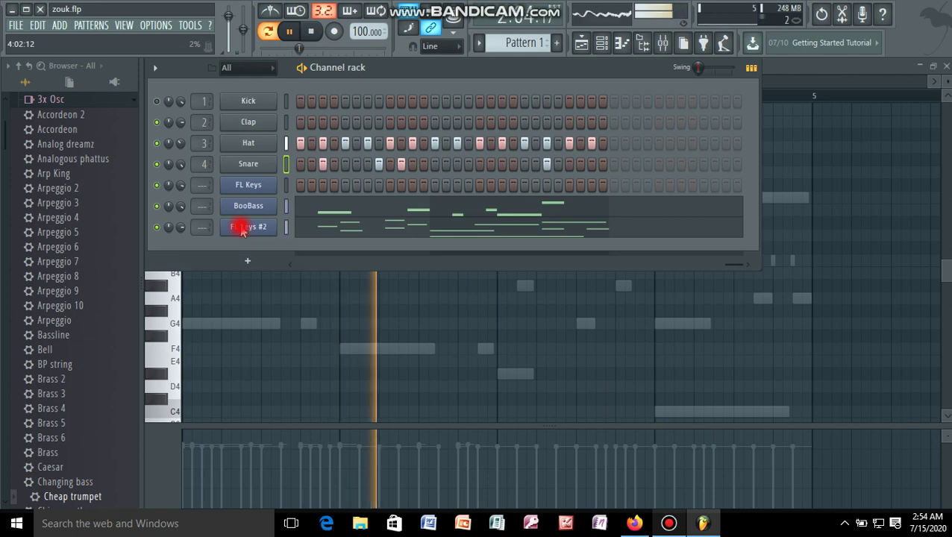
{"action": "right_click", "coordinate": [319, 227]}
{"action": "left_click", "coordinate": [319, 223]}
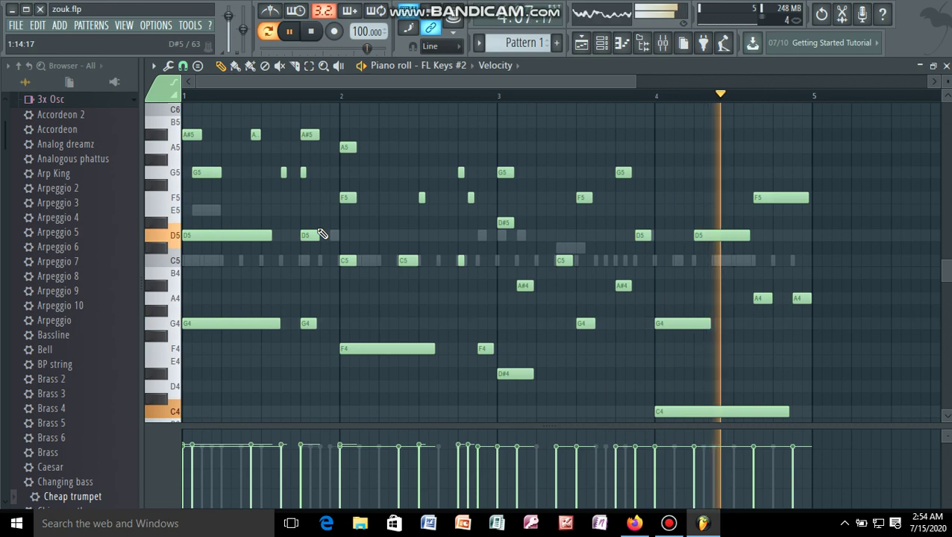